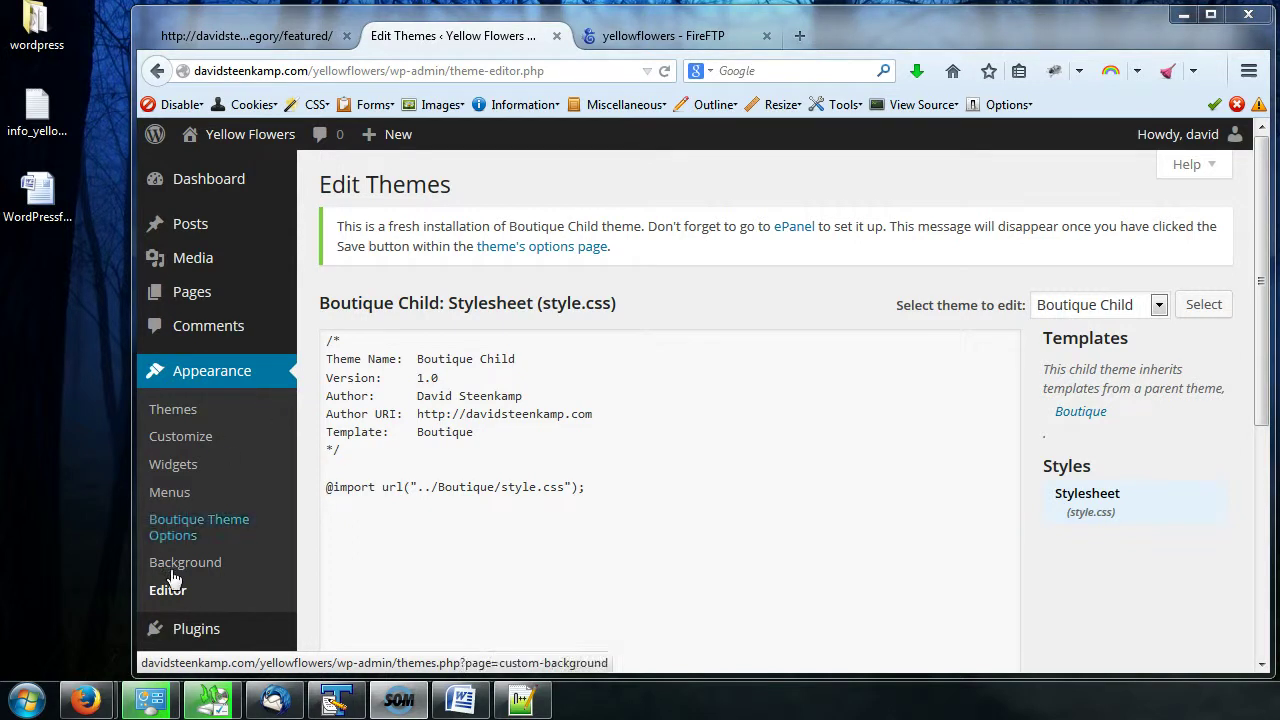
Open the theme editor on Boutique Child's style.css and place the cursor in its text
{"action": "left_click", "coordinate": [182, 598]}
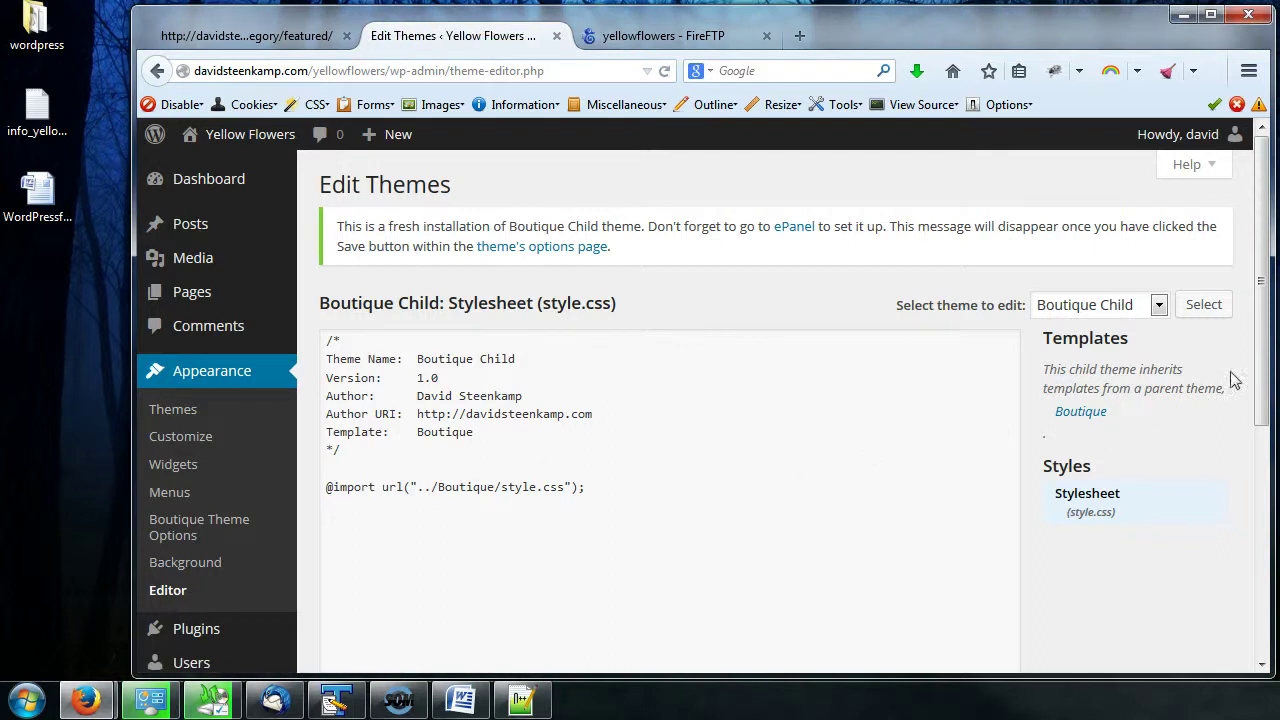
{"action": "left_click_drag", "start_coordinate": [1262, 278], "coordinate": [1261, 338]}
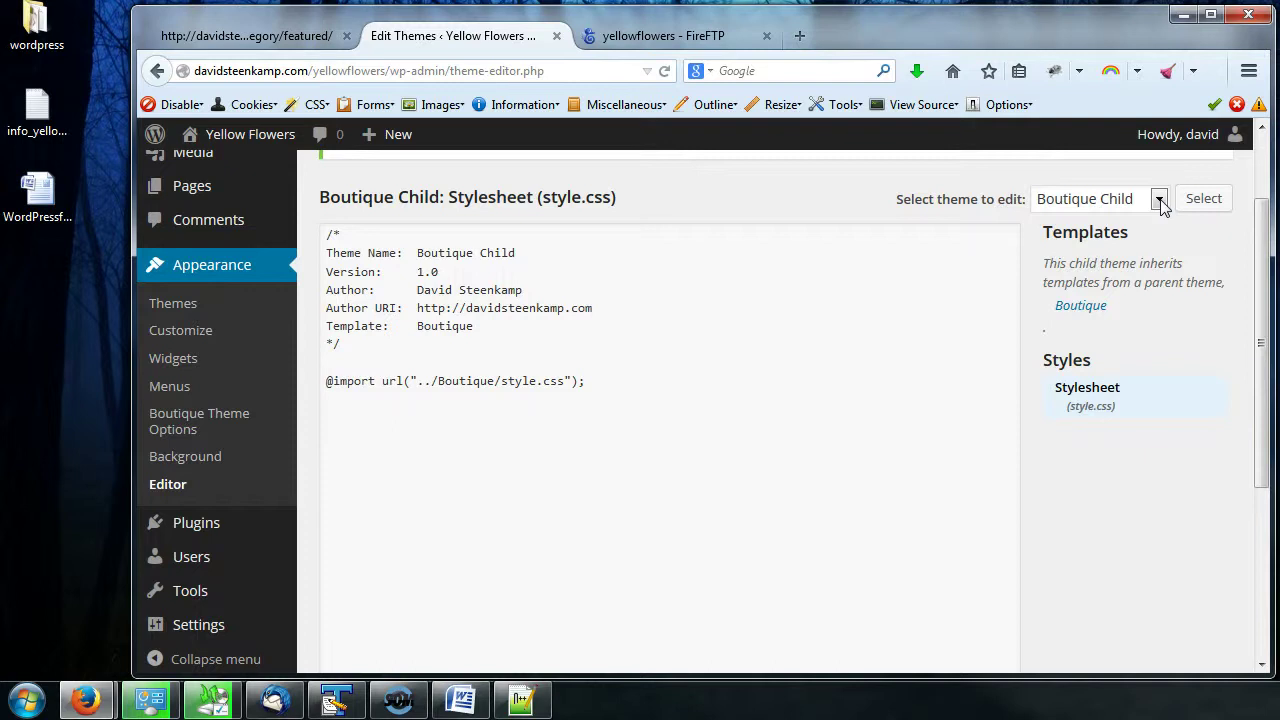
{"action": "left_click", "coordinate": [737, 482]}
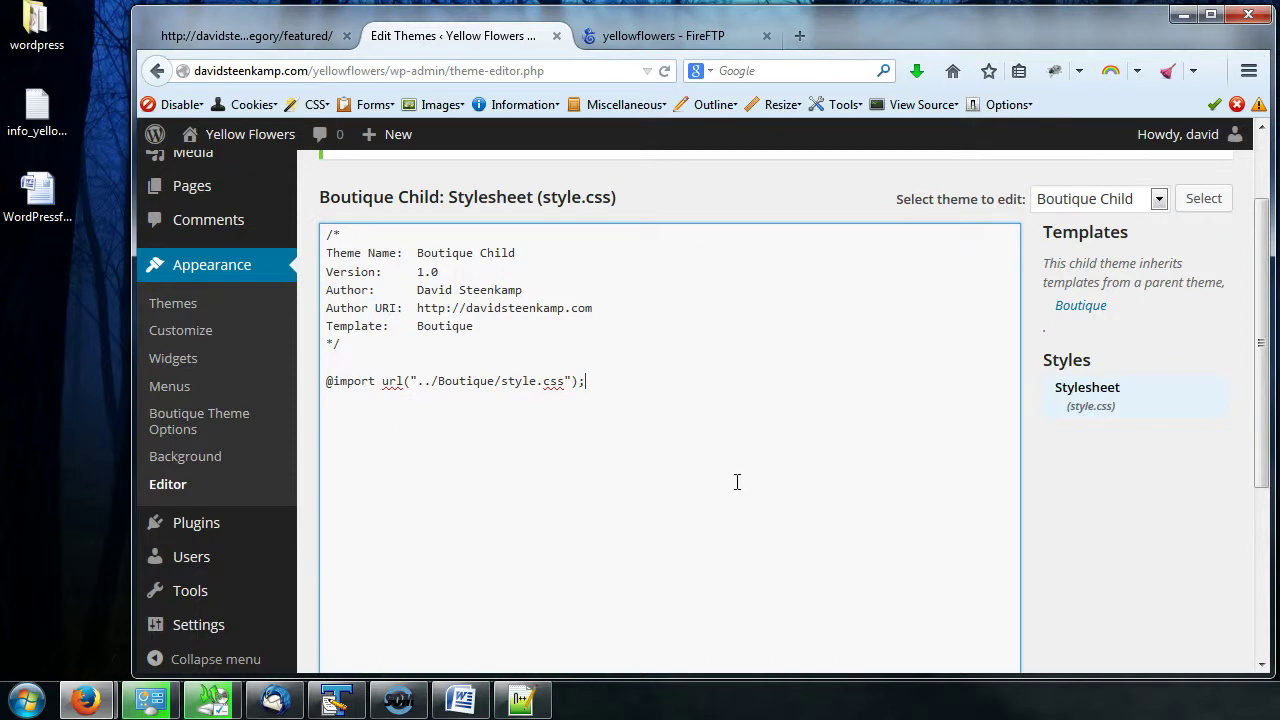
{"action": "left_click", "coordinate": [538, 382]}
{"action": "left_click", "coordinate": [1150, 194]}
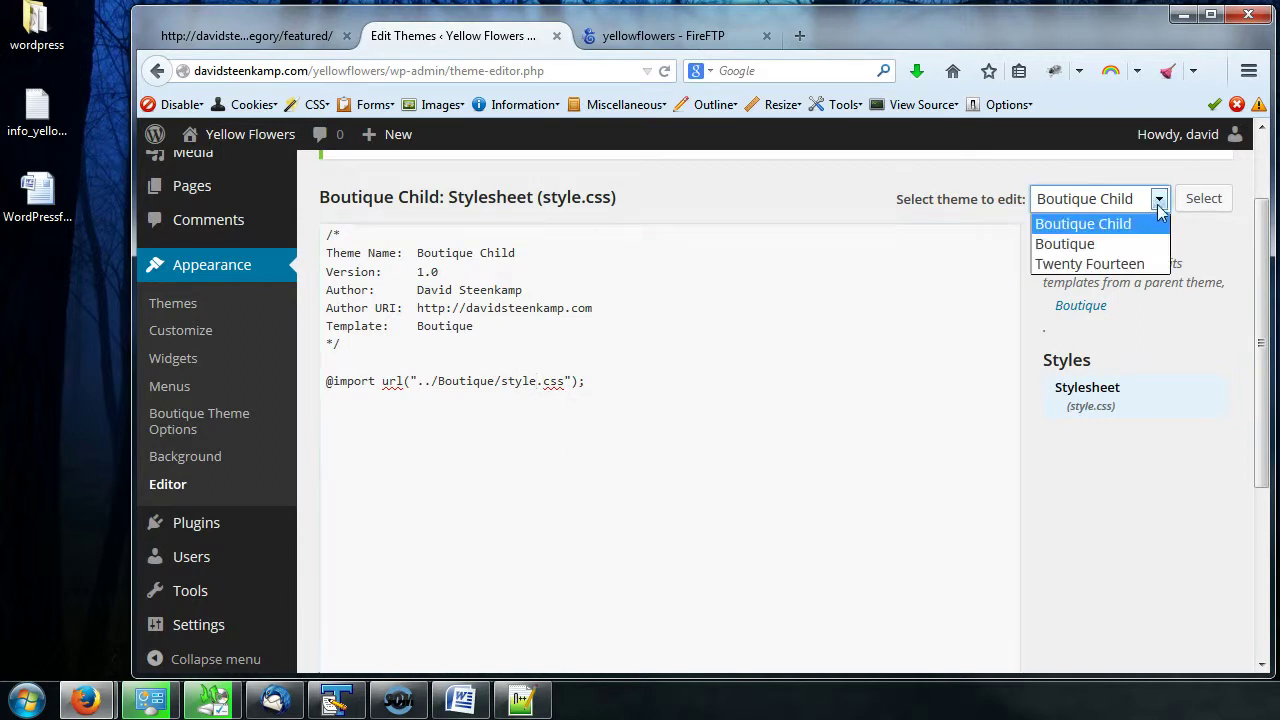
{"action": "left_click", "coordinate": [1157, 211]}
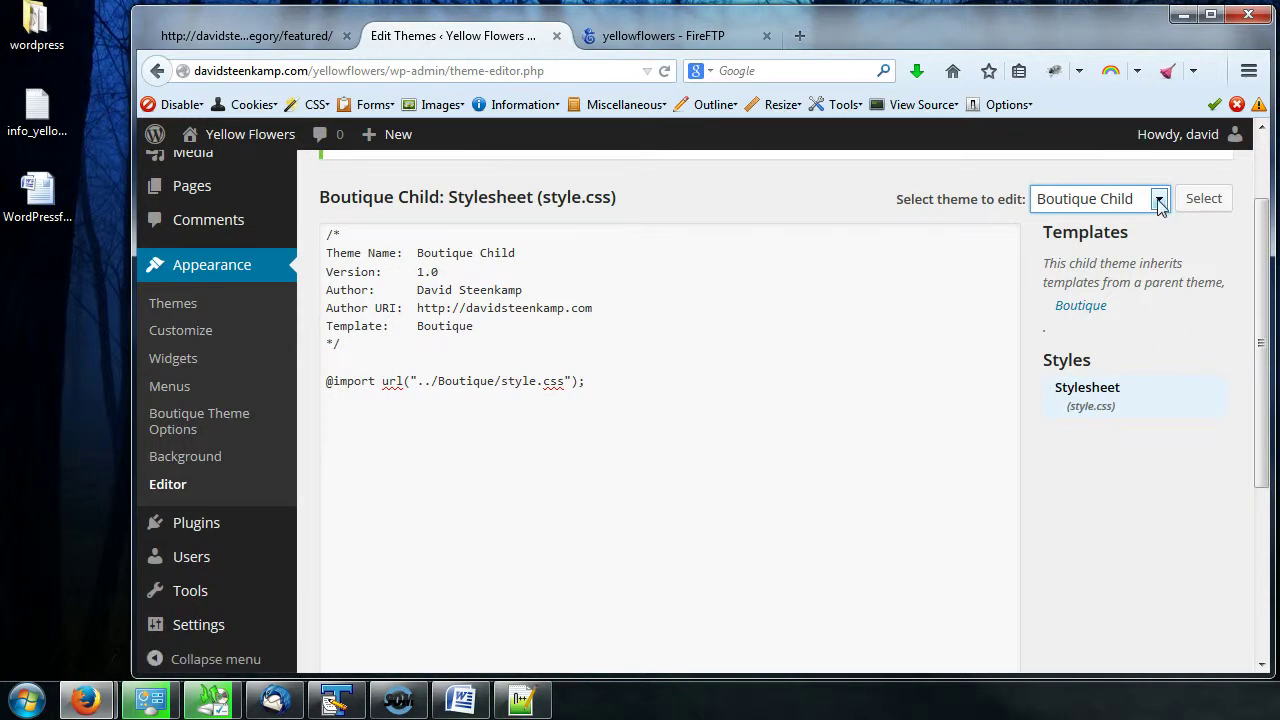
{"action": "left_click", "coordinate": [1160, 205]}
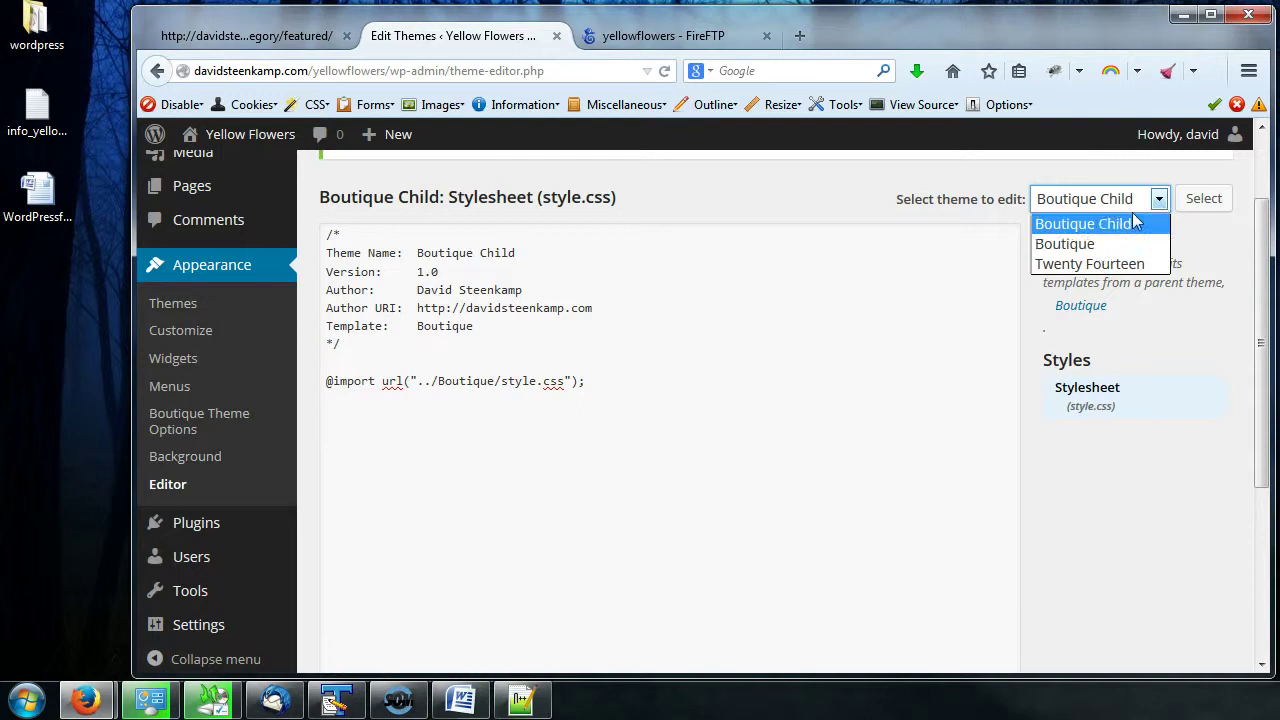
{"action": "left_click", "coordinate": [1088, 246]}
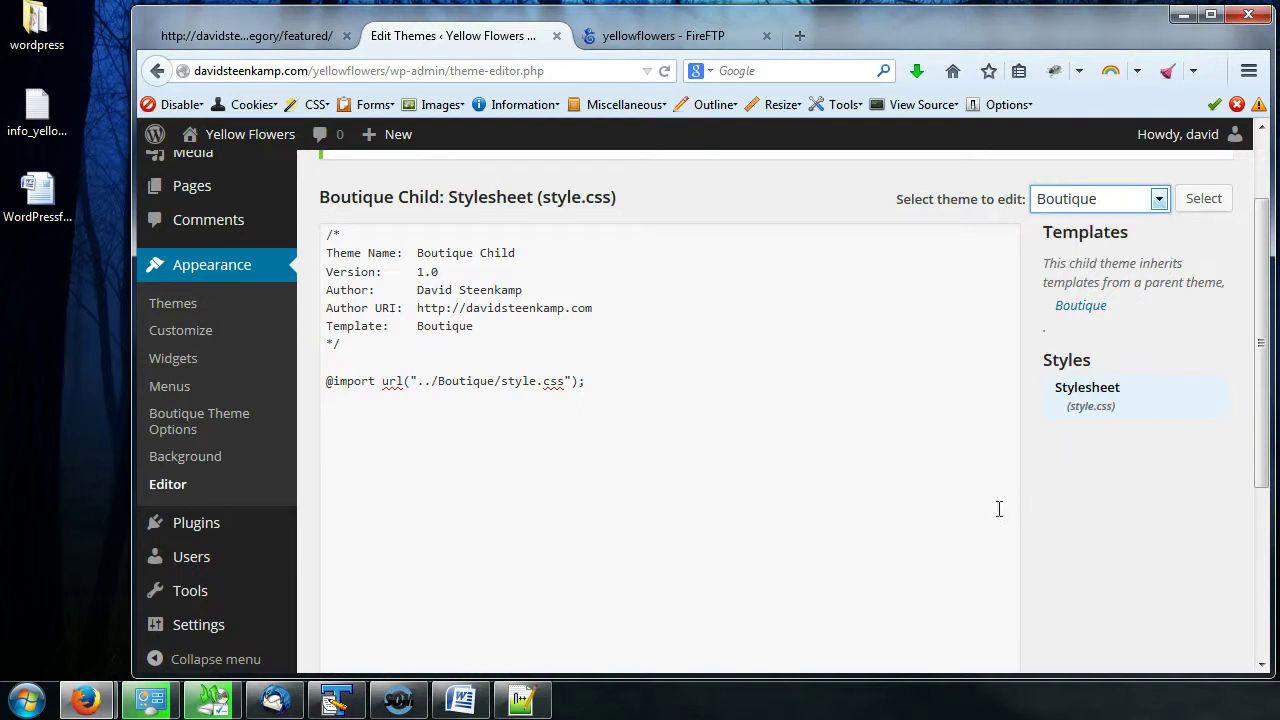
{"action": "left_click", "coordinate": [1158, 202]}
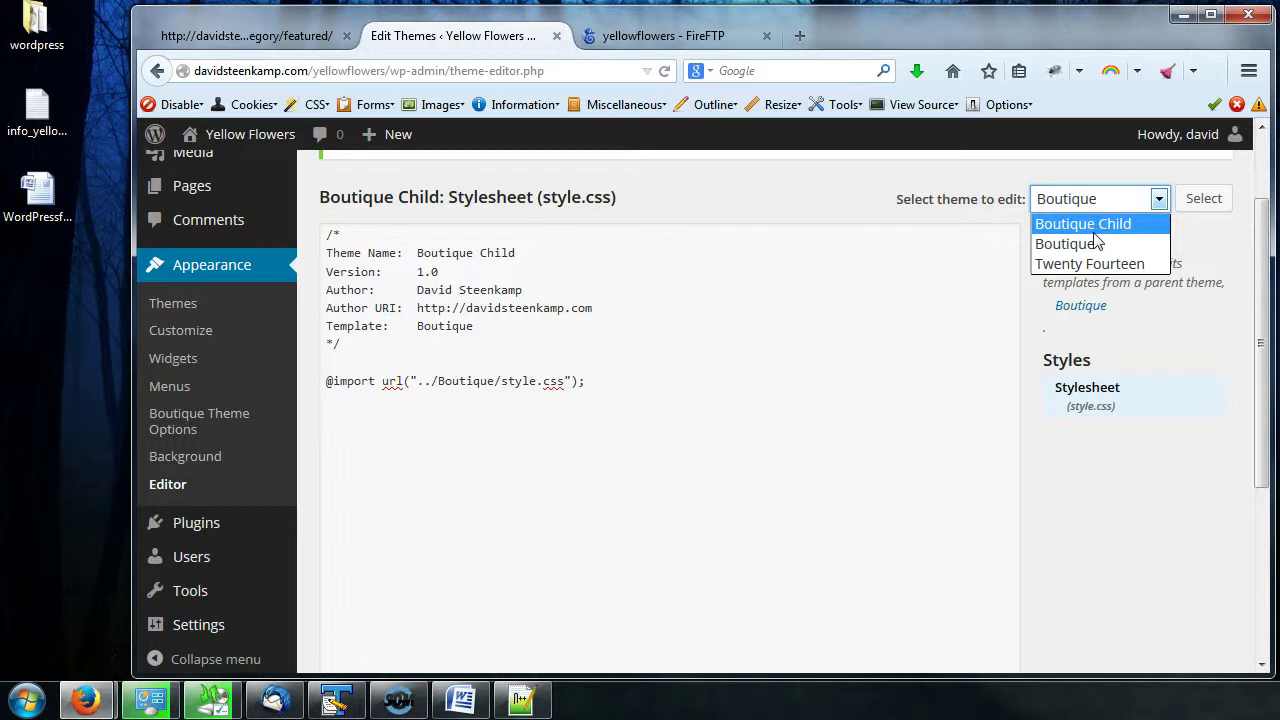
{"action": "left_click", "coordinate": [1095, 235]}
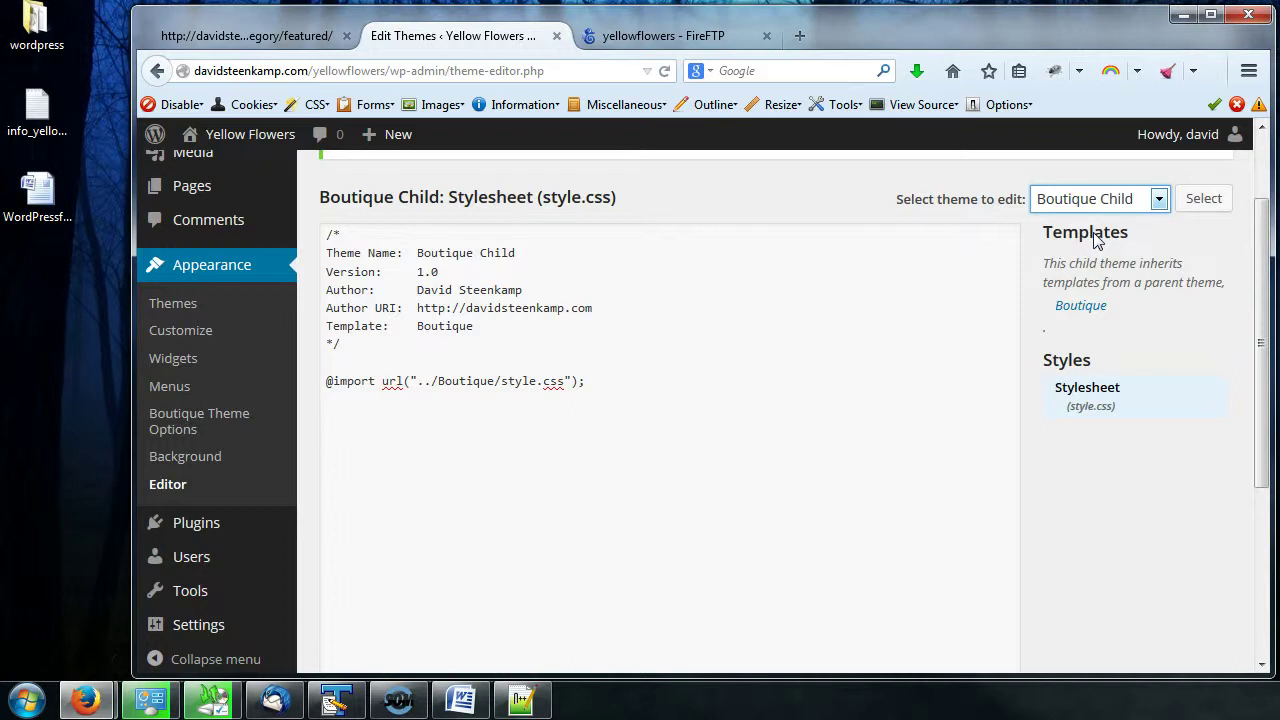
{"action": "left_click", "coordinate": [640, 520]}
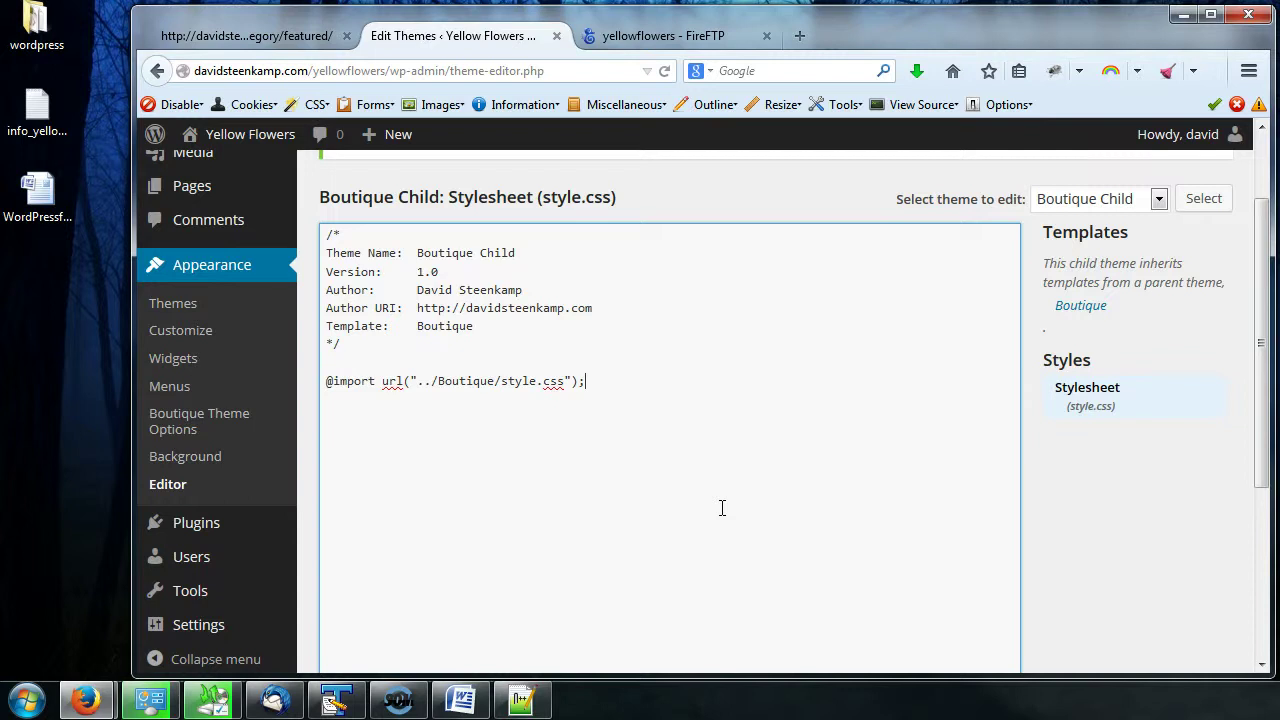
{"action": "left_click_drag", "start_coordinate": [444, 381], "coordinate": [565, 383]}
{"action": "left_click", "coordinate": [500, 383]}
{"action": "left_click", "coordinate": [565, 382]}
{"action": "left_click_drag", "start_coordinate": [1258, 346], "coordinate": [1208, 397]}
{"action": "left_click", "coordinate": [1087, 290]}
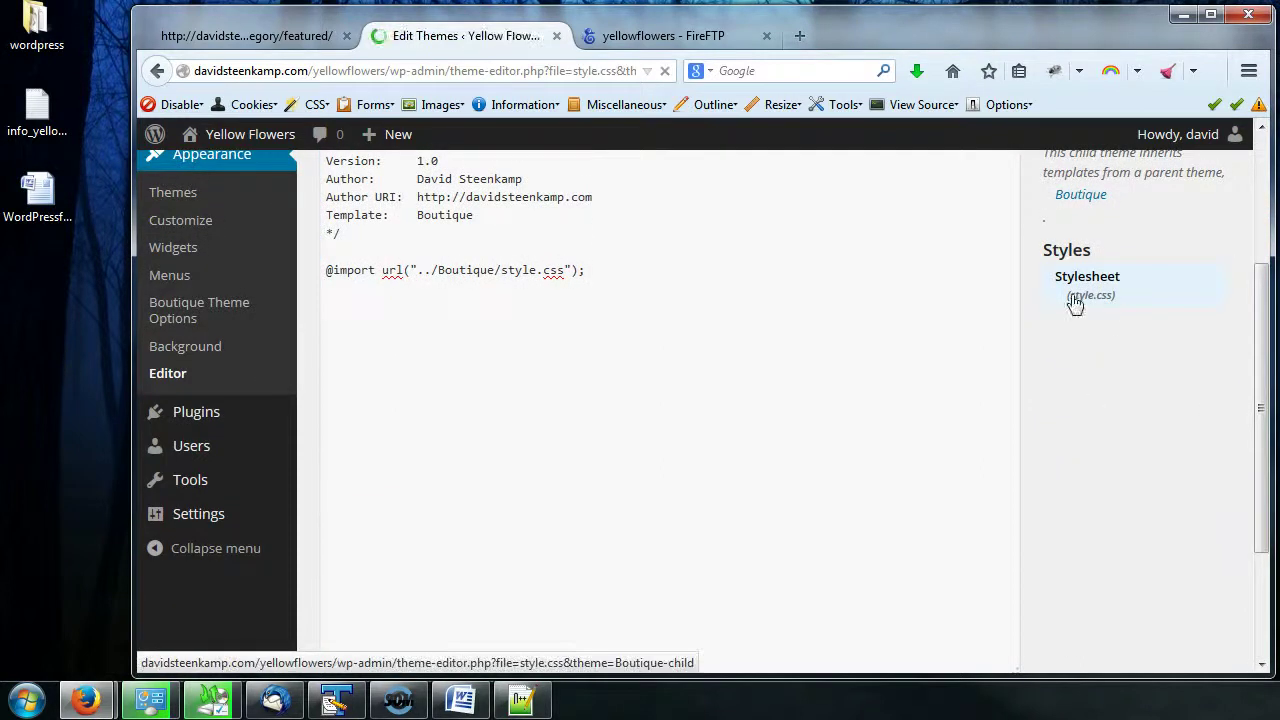
{"action": "scroll", "coordinate": [1125, 292], "scroll_direction": "down", "scroll_amount": 3}
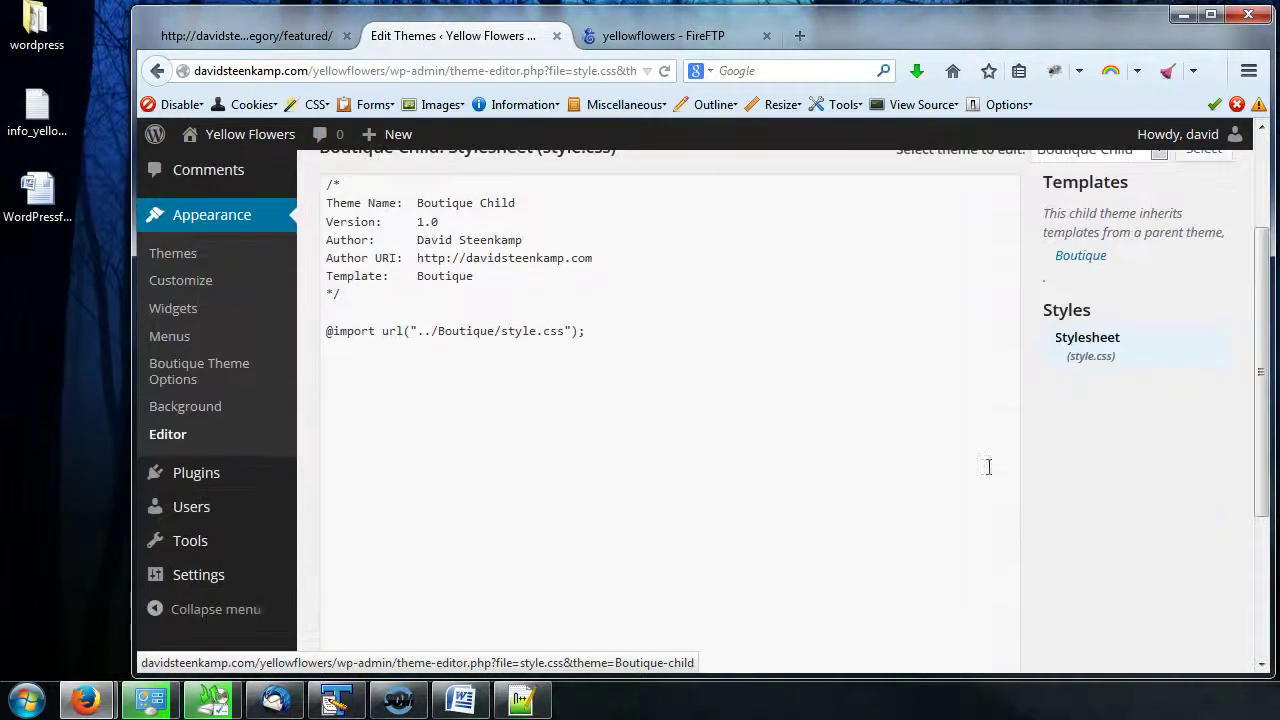
{"action": "left_click_drag", "start_coordinate": [1265, 395], "coordinate": [1265, 283]}
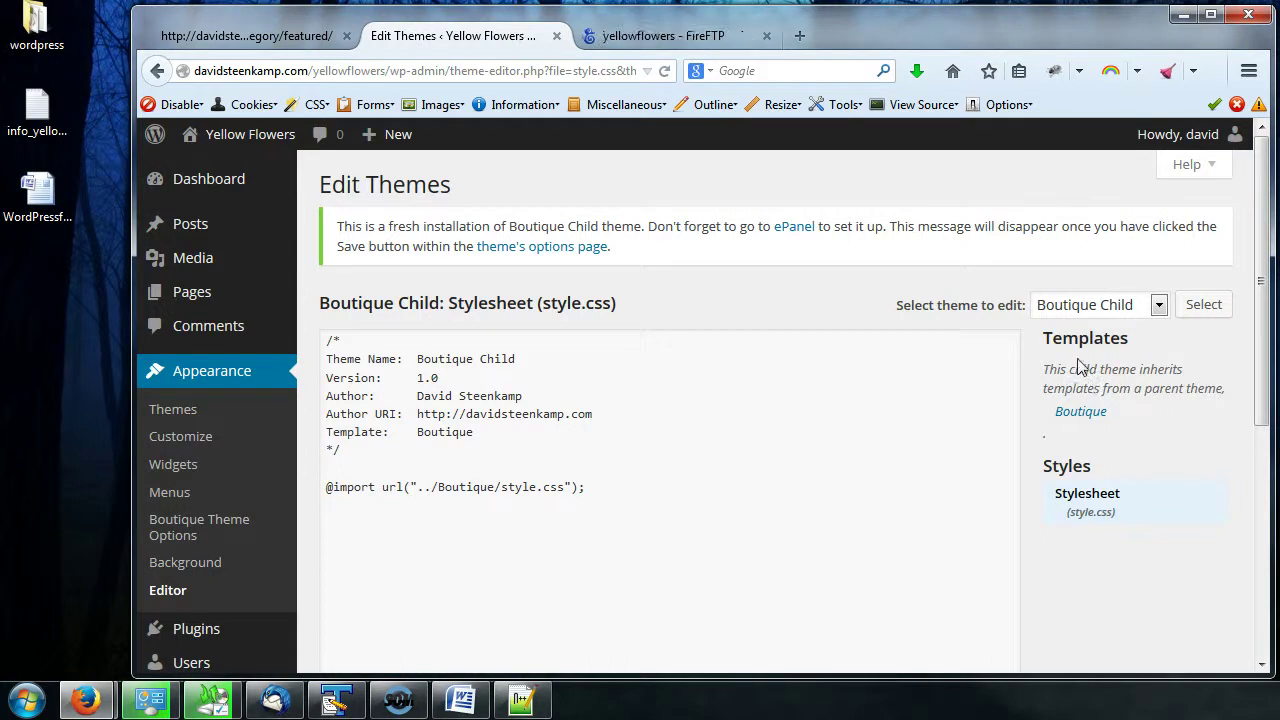
{"action": "left_click", "coordinate": [664, 540]}
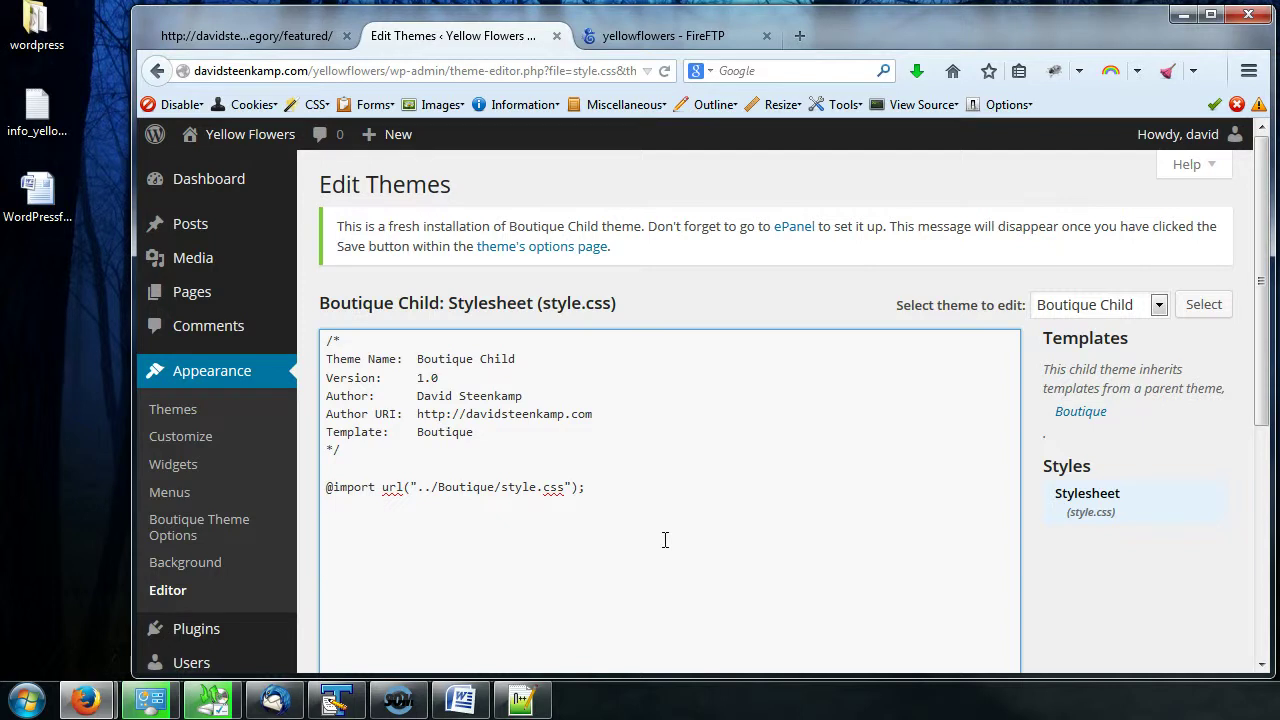
{"action": "type", "text": "{}"}
{"action": "key", "text": "Left"}
{"action": "key", "text": "Left"}
{"action": "type", "text": "font-size: 25px;"}
{"action": "scroll", "coordinate": [1130, 468], "scroll_direction": "down", "scroll_amount": 4}
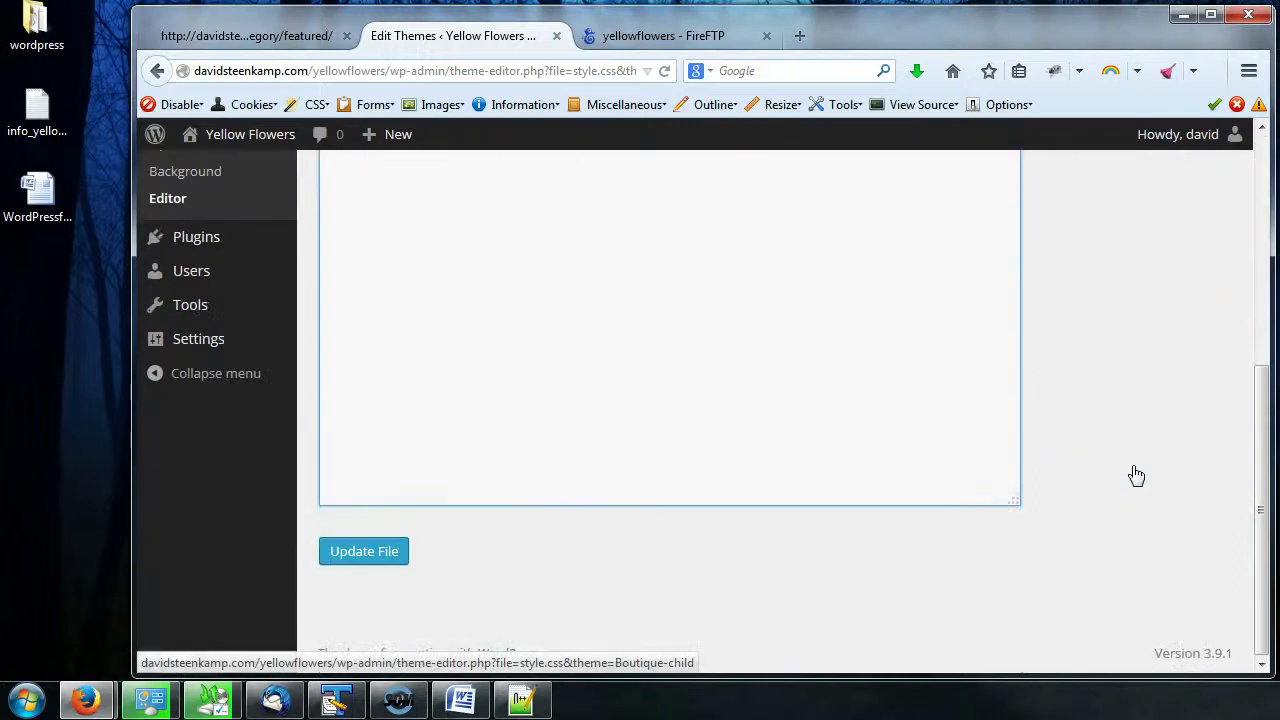
{"action": "left_click", "coordinate": [364, 551]}
Reload the site's Featured page to apply the new 25px paragraph style
{"action": "left_click", "coordinate": [247, 35]}
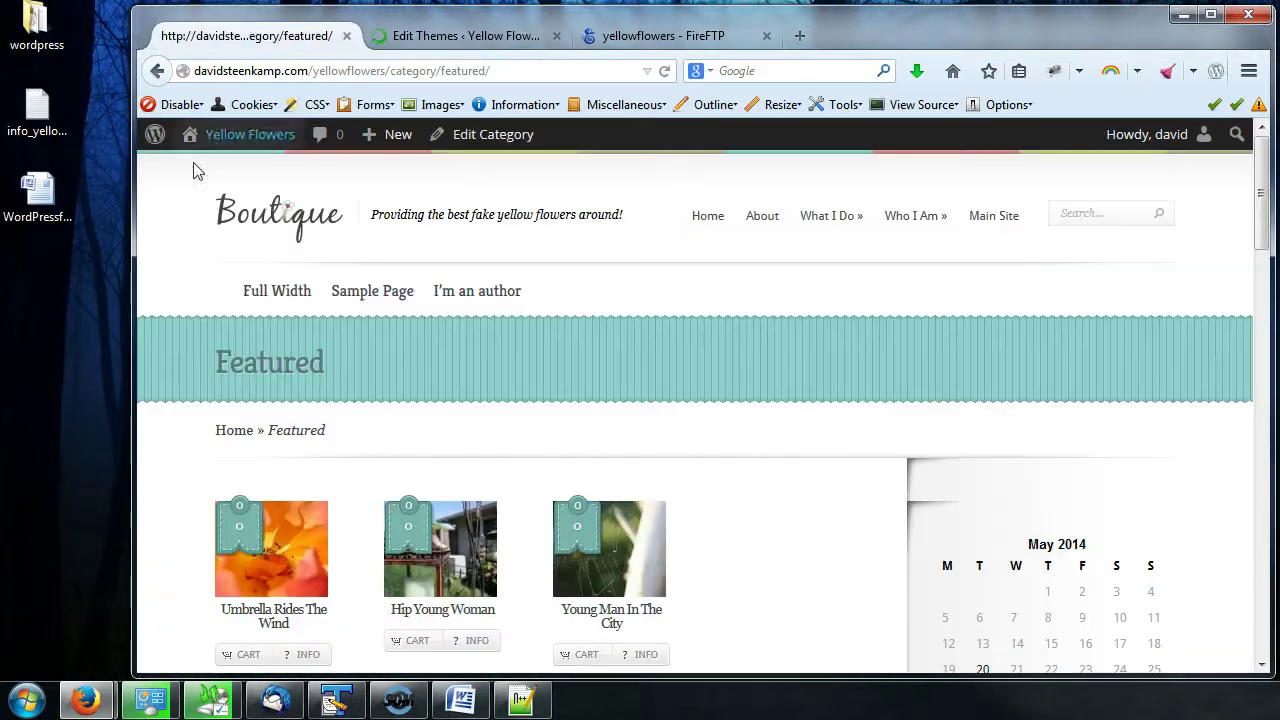
{"action": "scroll", "coordinate": [808, 300], "scroll_direction": "down", "scroll_amount": 5}
{"action": "scroll", "coordinate": [790, 355], "scroll_direction": "up", "scroll_amount": 1}
{"action": "scroll", "coordinate": [790, 352], "scroll_direction": "up", "scroll_amount": 4}
{"action": "left_click", "coordinate": [664, 70]}
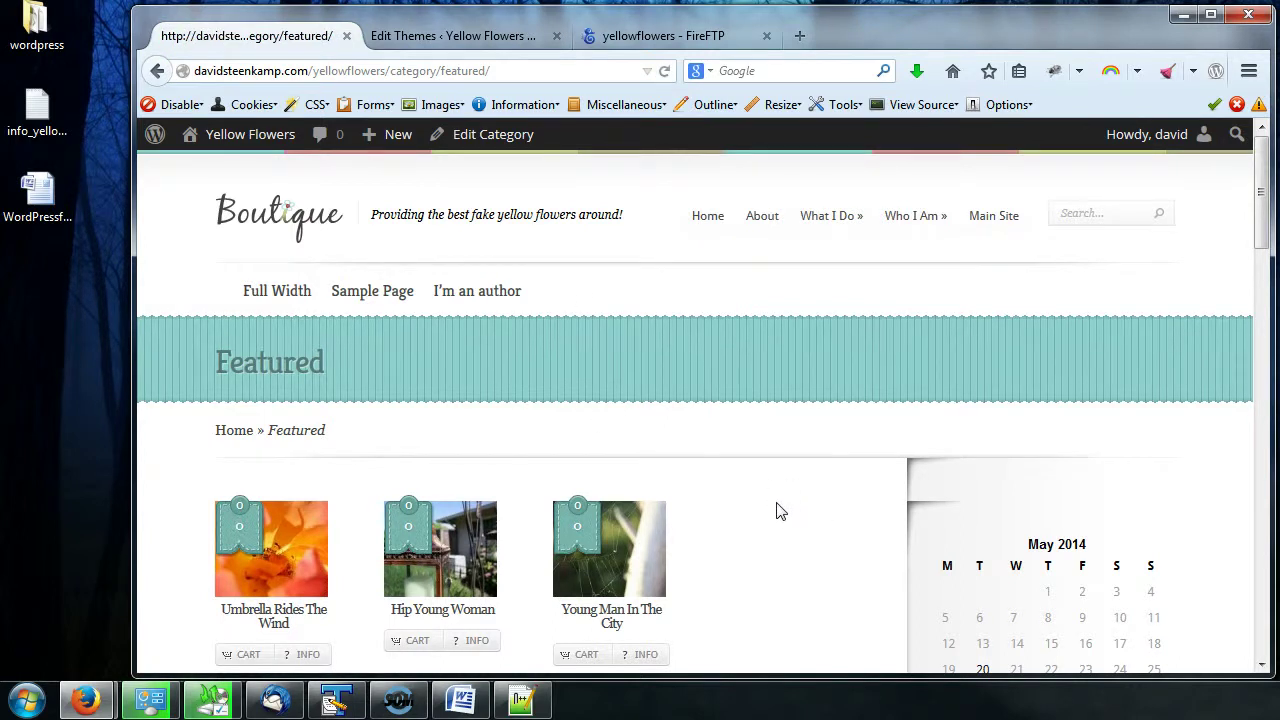
Open the What I Do page and scroll through its enlarged paragraphs
{"action": "scroll", "coordinate": [778, 510], "scroll_direction": "down", "scroll_amount": 6}
{"action": "scroll", "coordinate": [776, 514], "scroll_direction": "up", "scroll_amount": 6}
{"action": "left_click", "coordinate": [838, 228]}
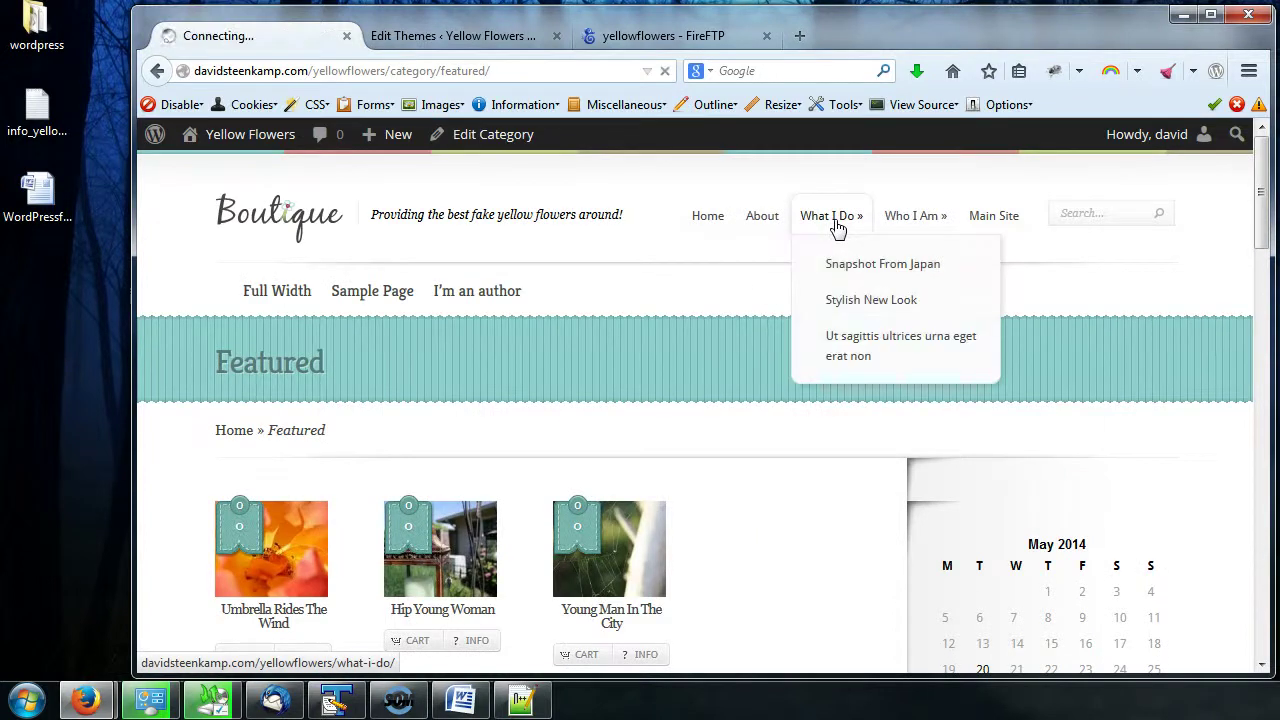
{"action": "scroll", "coordinate": [649, 330], "scroll_direction": "down", "scroll_amount": 4}
{"action": "scroll", "coordinate": [649, 330], "scroll_direction": "down", "scroll_amount": 2}
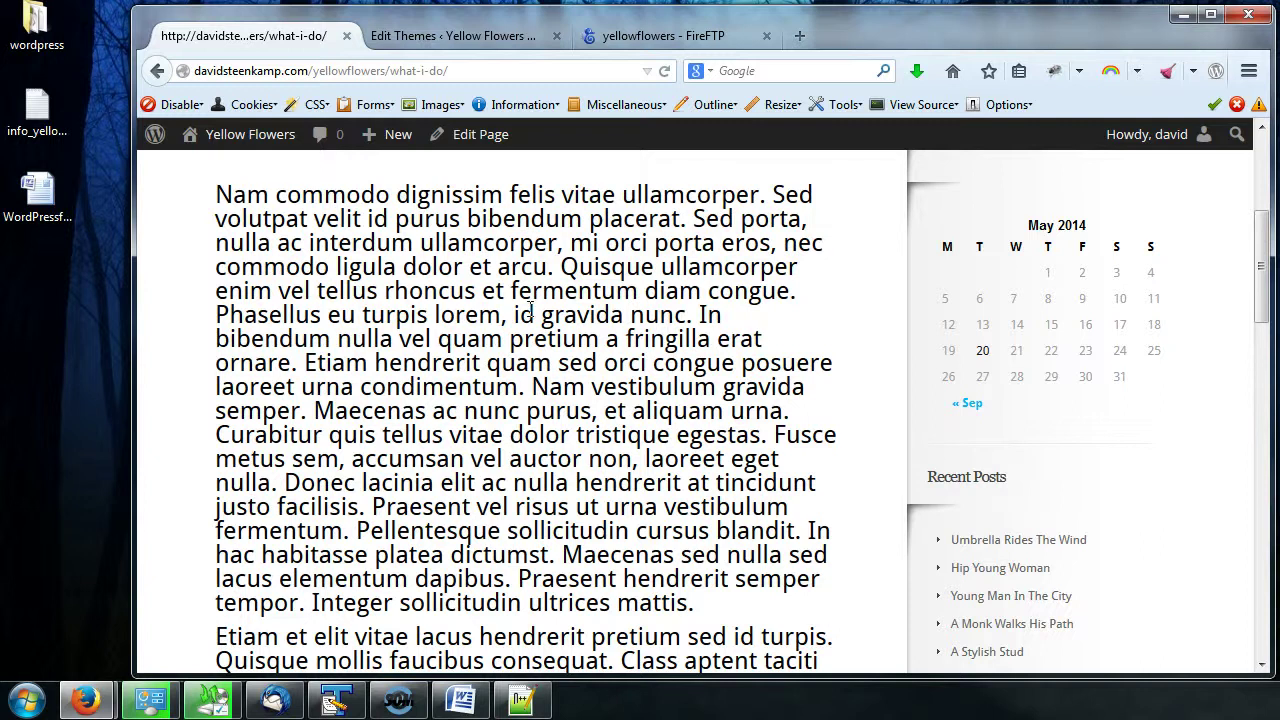
Change the paragraph font size from 25px to 6px, save, and reload the What I Do page
{"action": "left_click", "coordinate": [452, 38]}
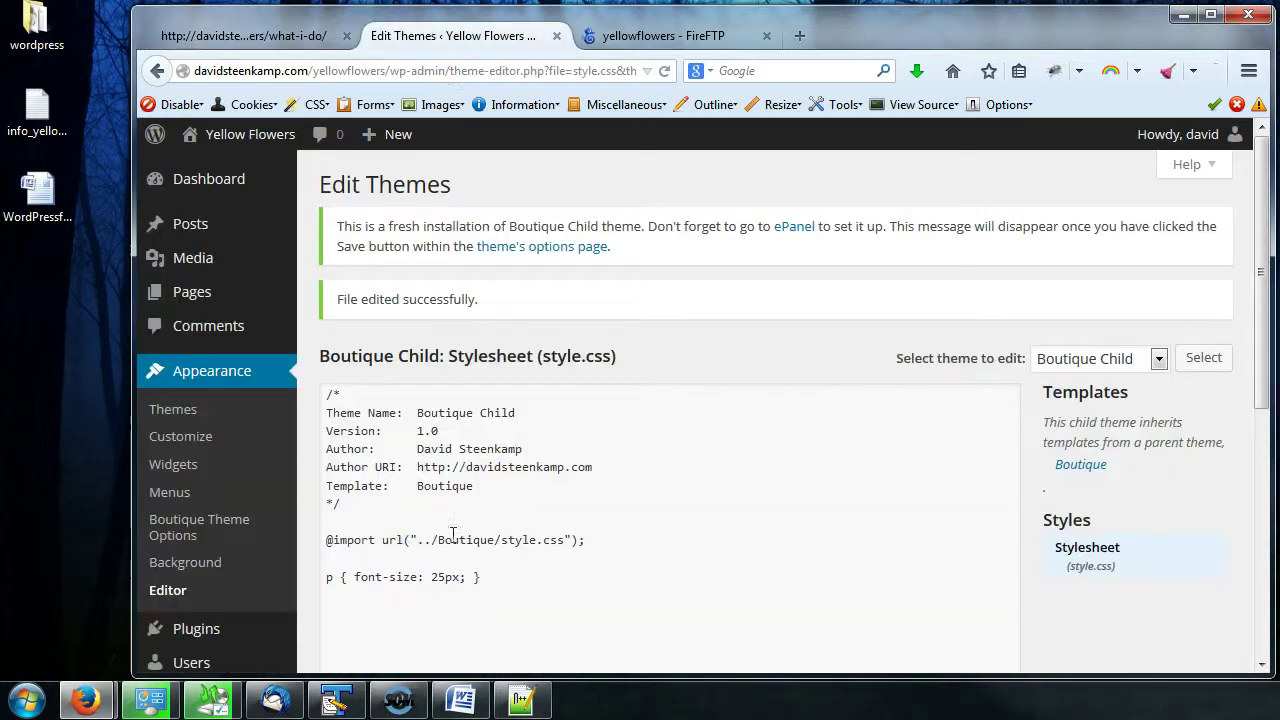
{"action": "left_click_drag", "start_coordinate": [432, 578], "coordinate": [445, 578]}
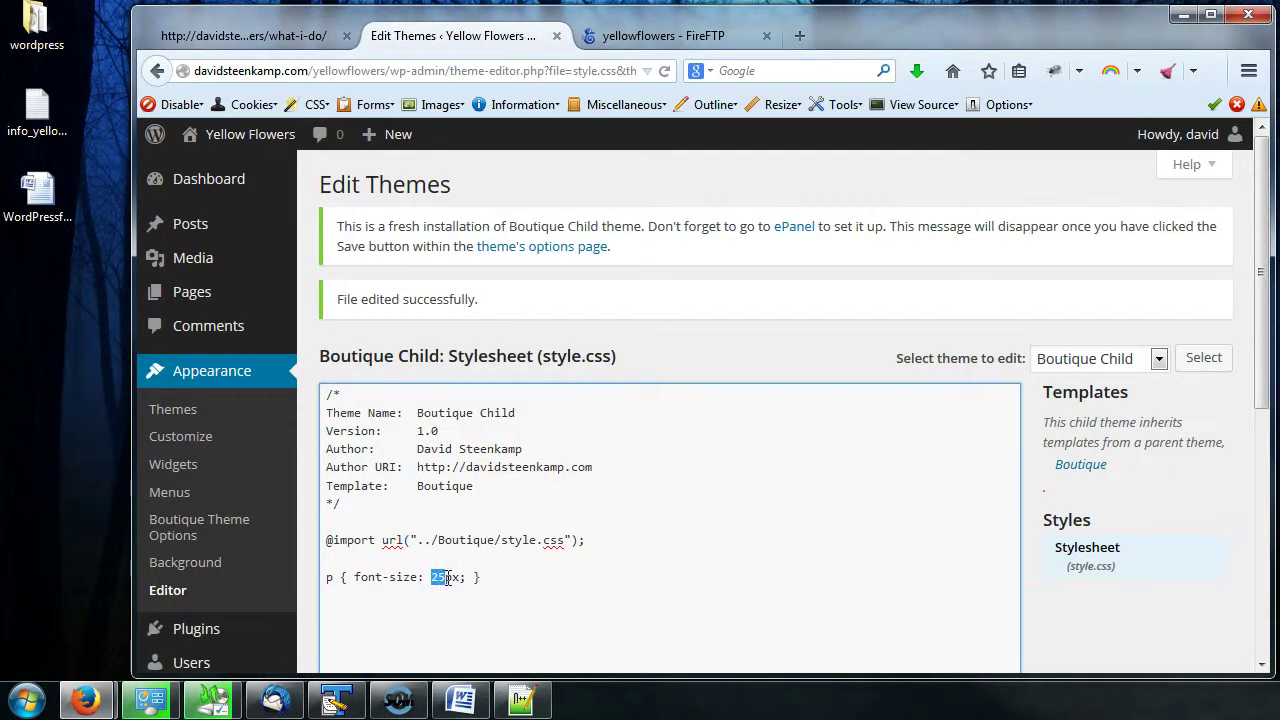
{"action": "type", "text": "6"}
{"action": "scroll", "coordinate": [1171, 477], "scroll_direction": "down", "scroll_amount": 3}
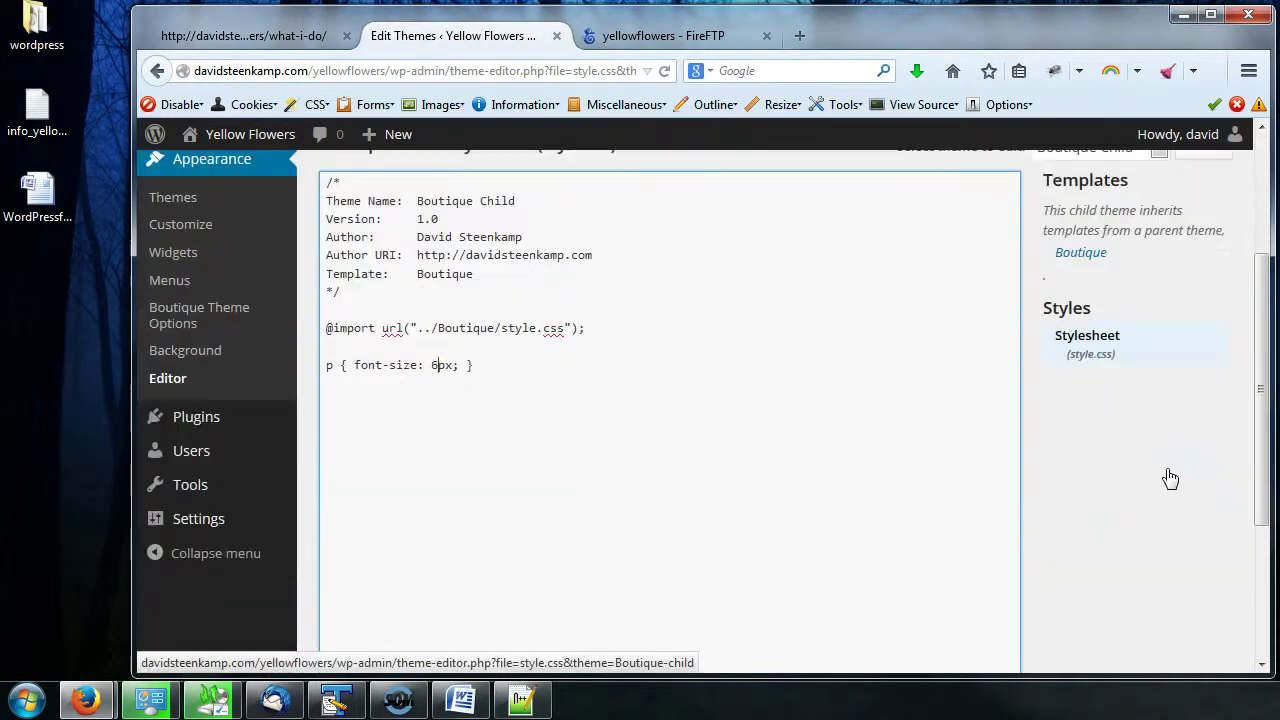
{"action": "scroll", "coordinate": [516, 424], "scroll_direction": "down", "scroll_amount": 3}
{"action": "left_click", "coordinate": [345, 556]}
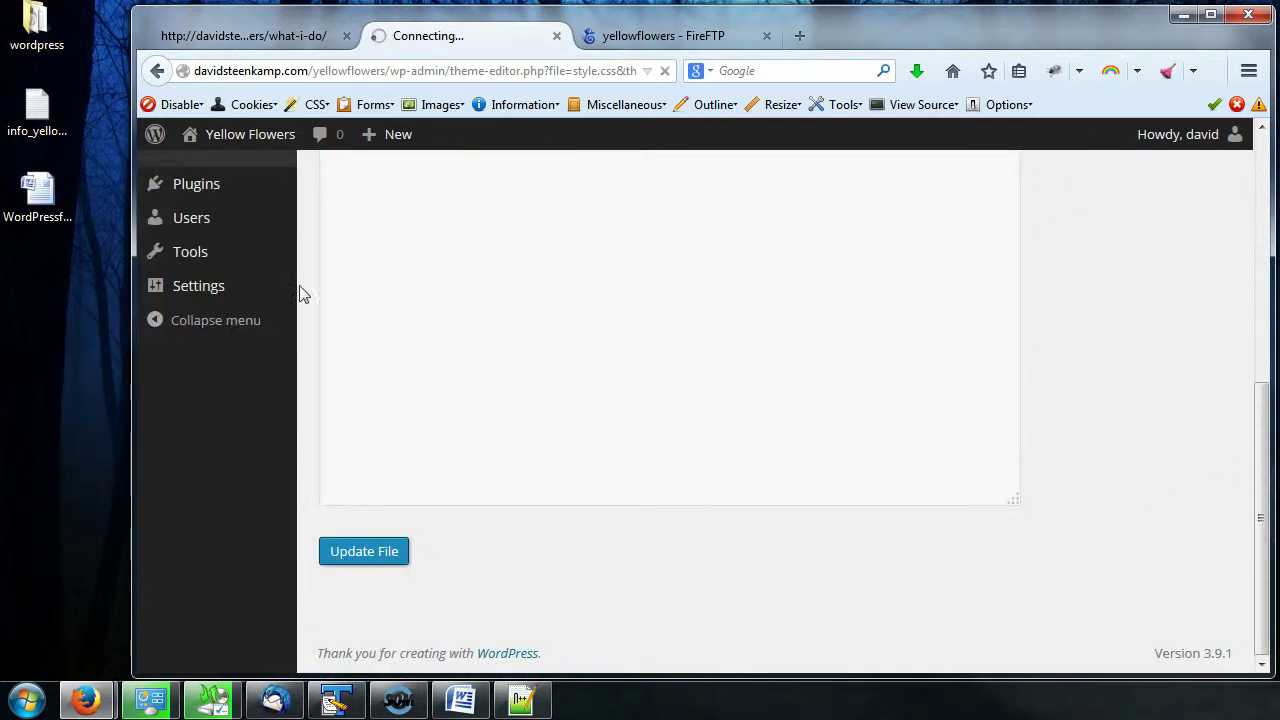
{"action": "left_click", "coordinate": [282, 38]}
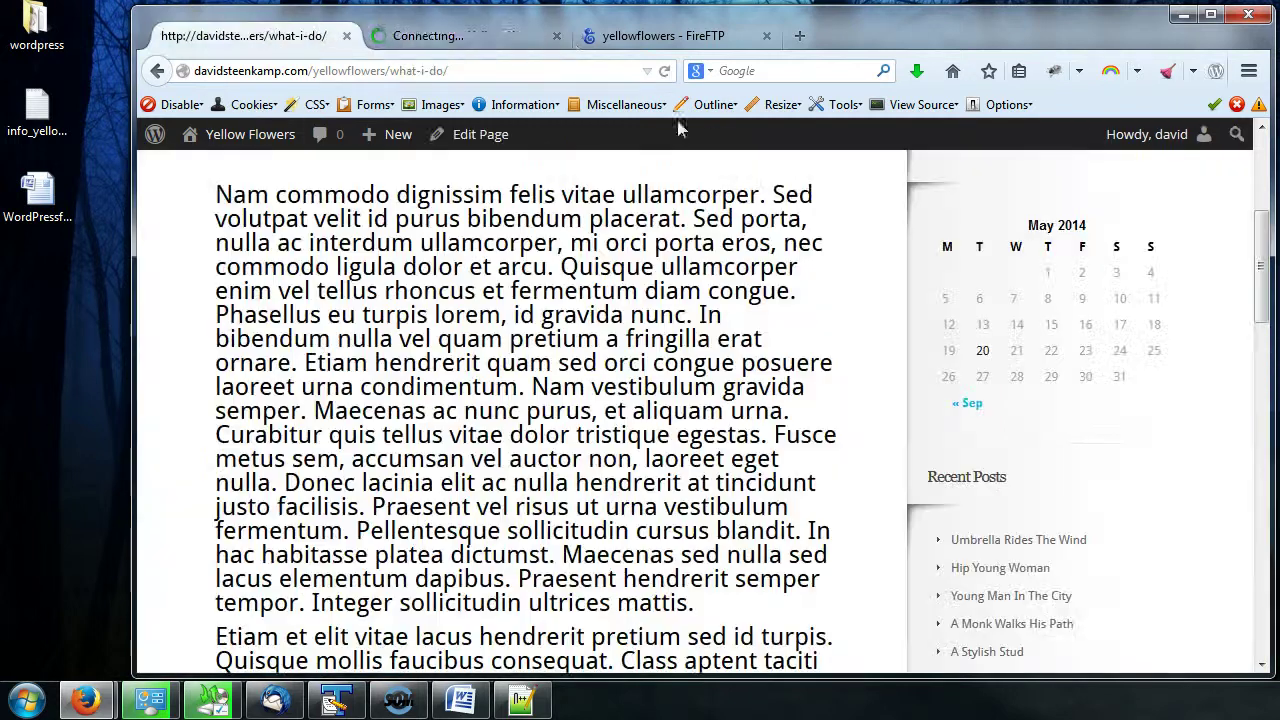
{"action": "left_click", "coordinate": [665, 71]}
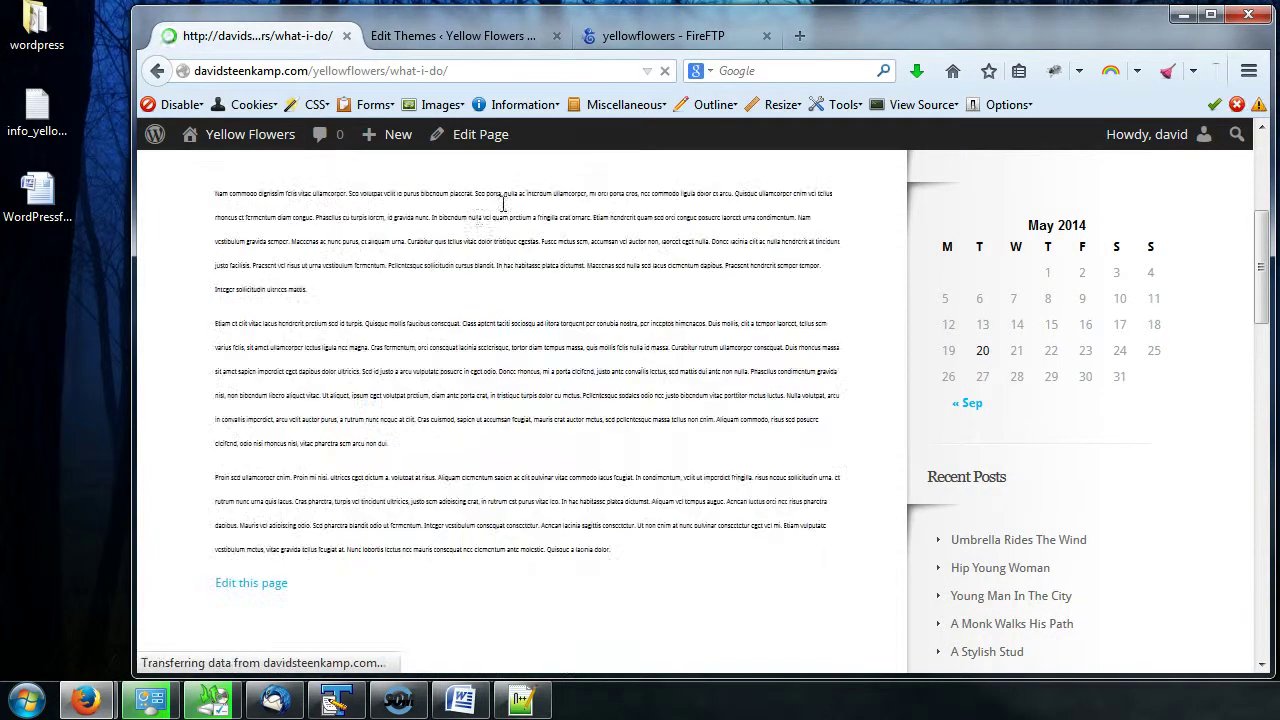
Select the whole p { font-size: 6px; } rule in the stylesheet
{"action": "left_click", "coordinate": [450, 40]}
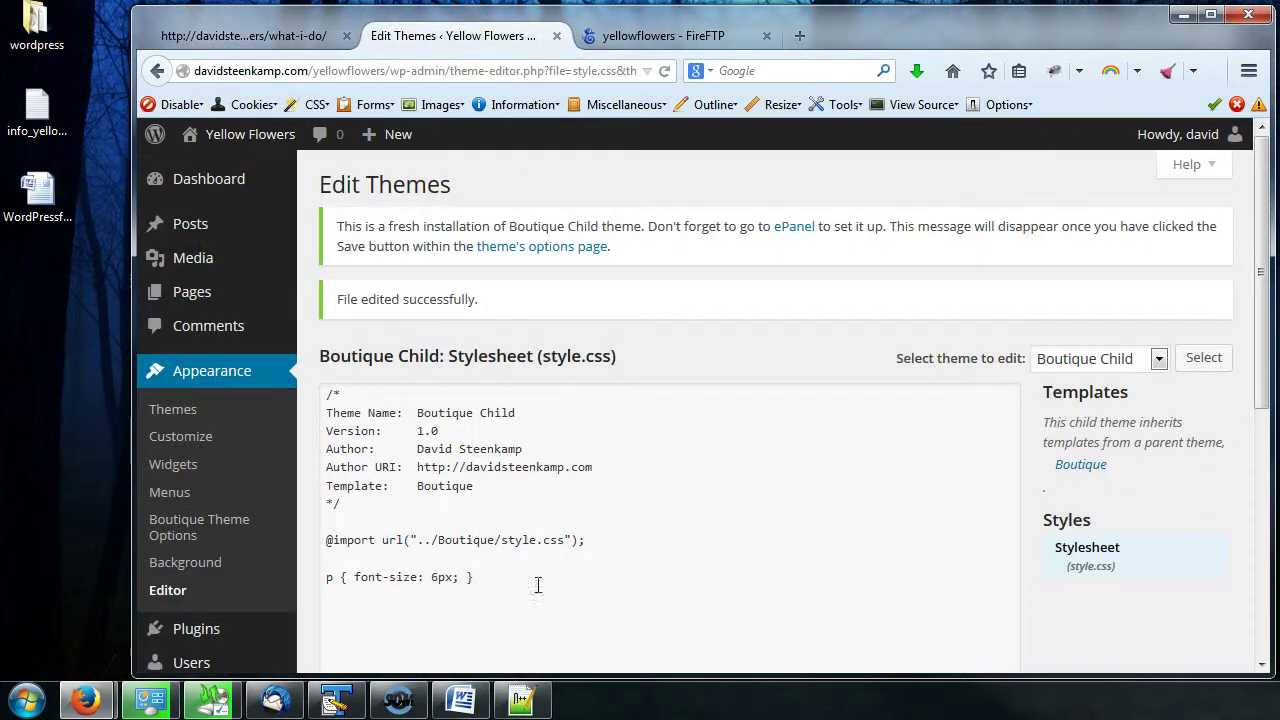
{"action": "left_click", "coordinate": [555, 609]}
{"action": "left_click_drag", "start_coordinate": [523, 583], "coordinate": [322, 585]}
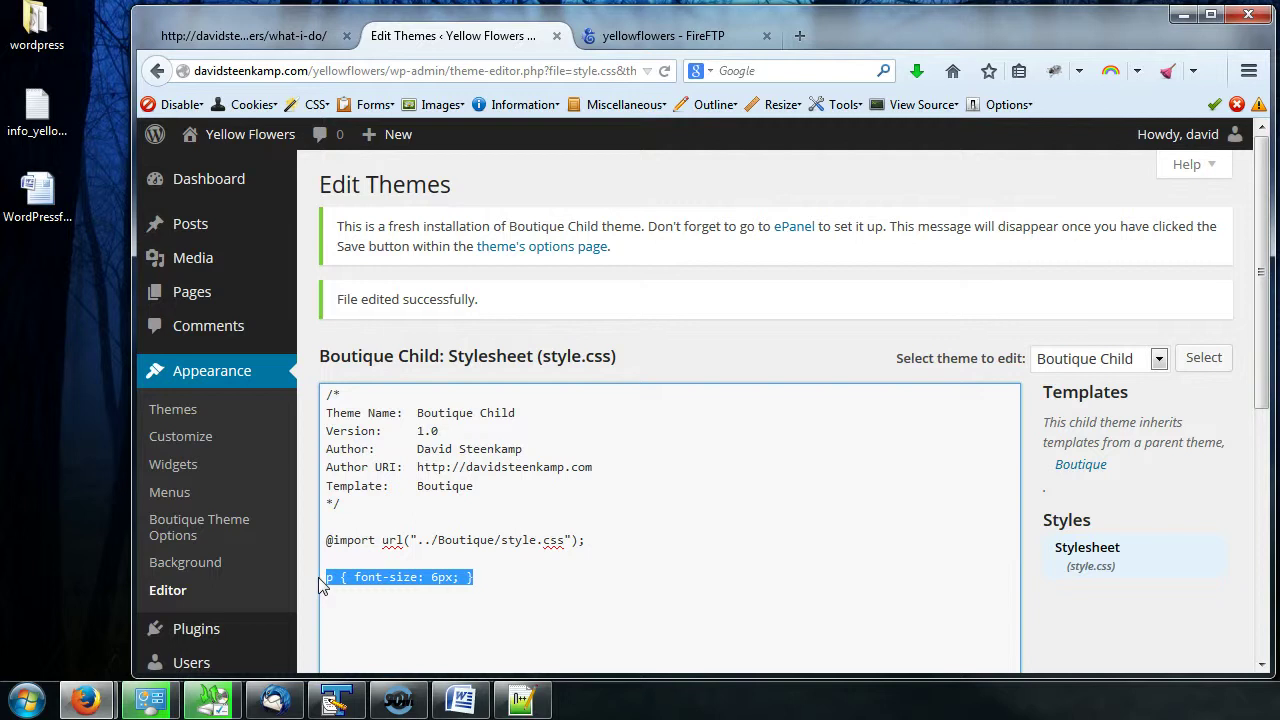
Delete the p { font-size: 6px; } rule and save the child stylesheet
{"action": "key", "text": "BackSpace"}
{"action": "scroll", "coordinate": [967, 465], "scroll_direction": "down", "scroll_amount": 5}
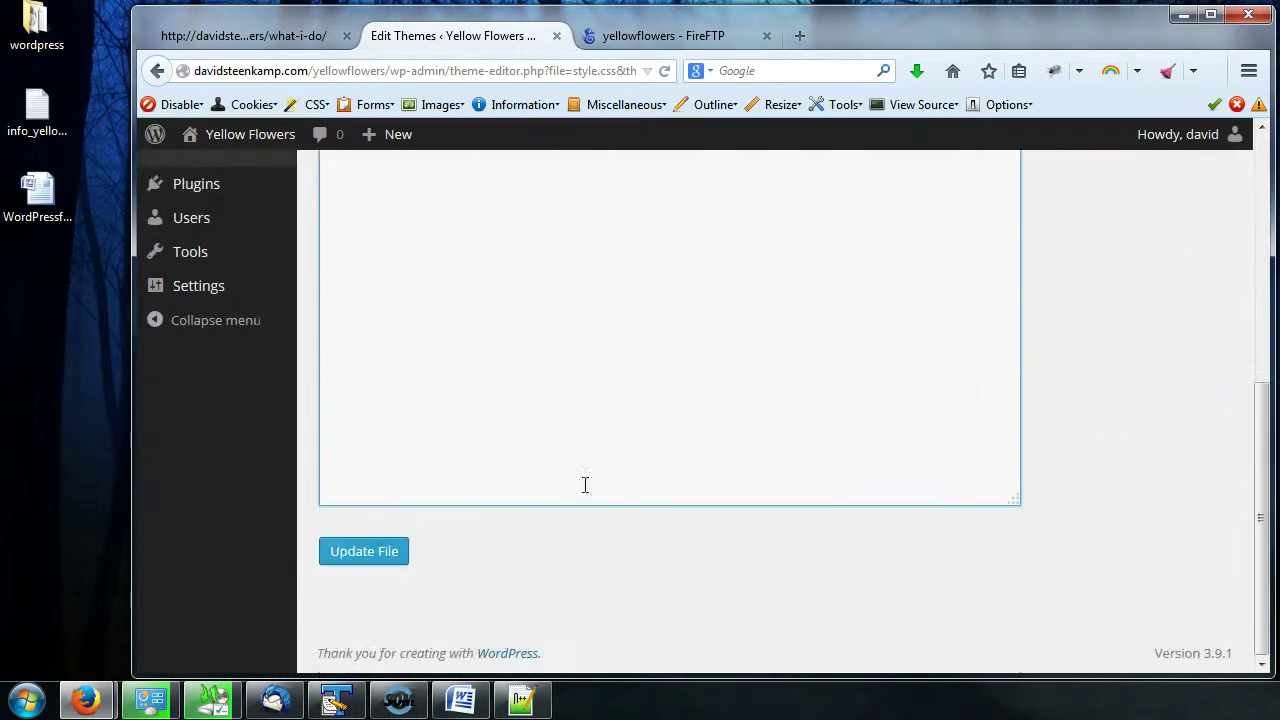
{"action": "left_click", "coordinate": [366, 560]}
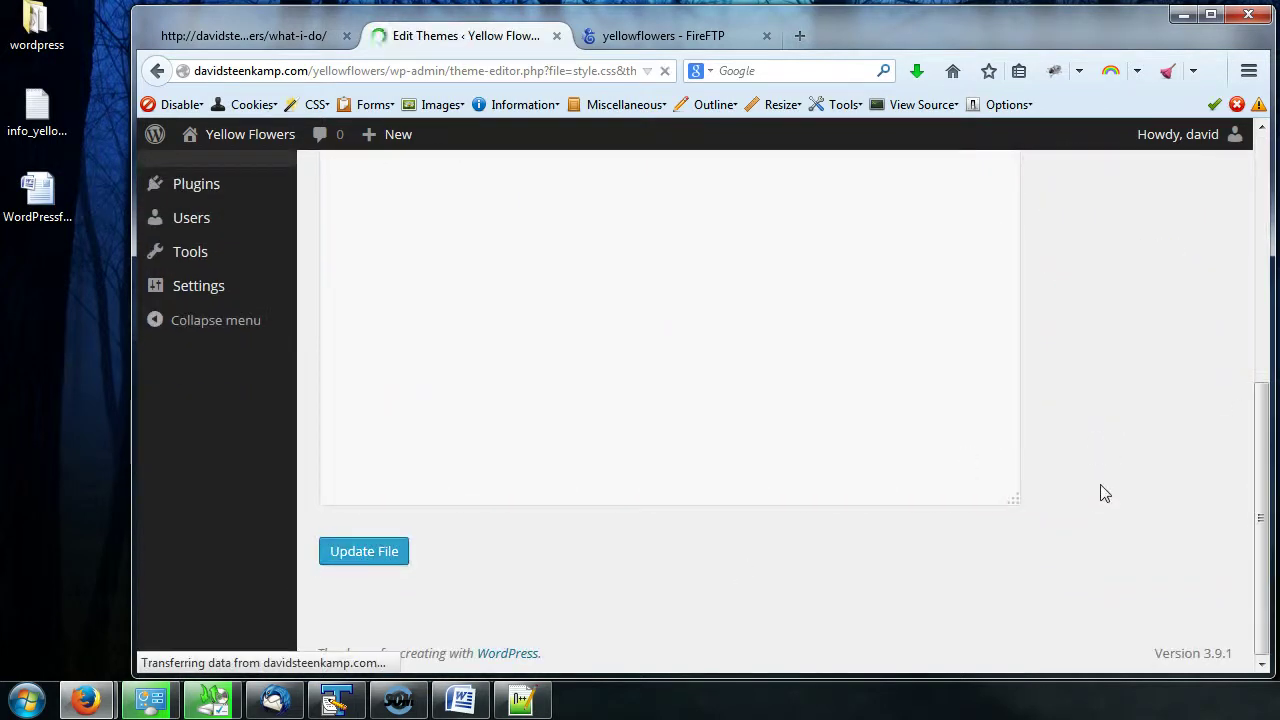
{"action": "left_click", "coordinate": [245, 36]}
Reload What I Do to confirm normal-size body text, then return to the theme editor
{"action": "left_click", "coordinate": [664, 71]}
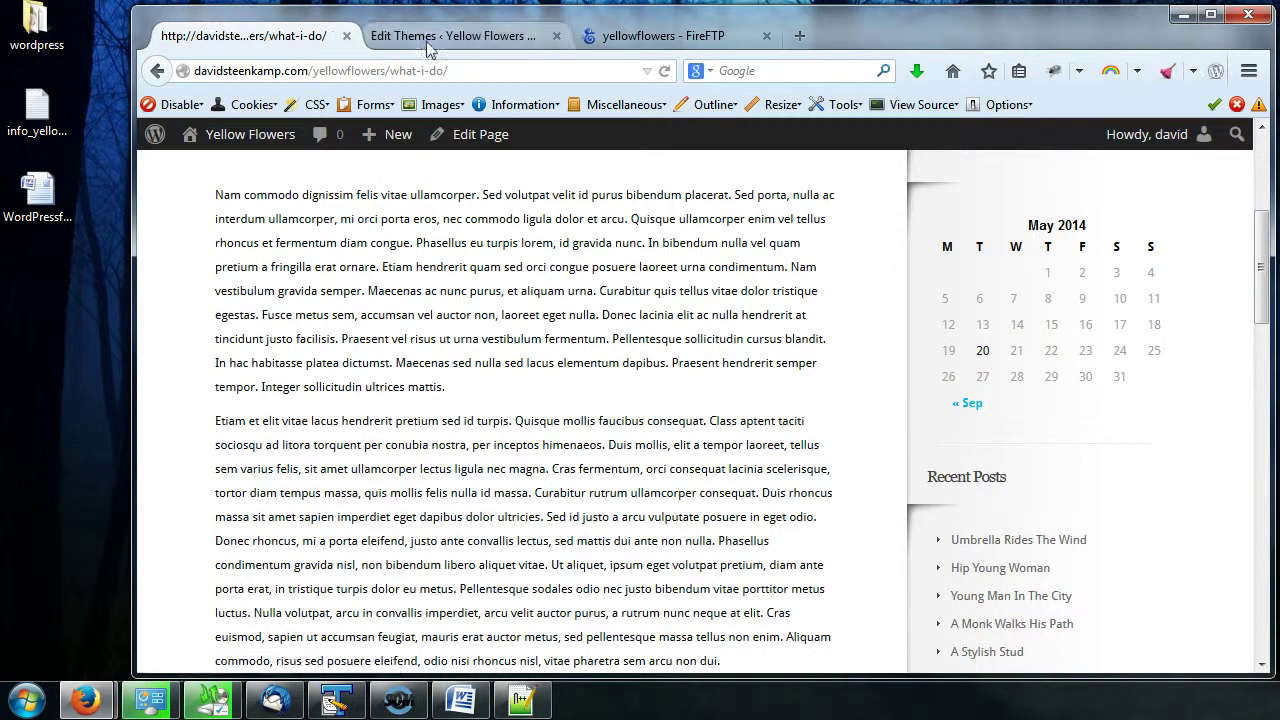
{"action": "scroll", "coordinate": [461, 330], "scroll_direction": "up", "scroll_amount": 5}
{"action": "left_click", "coordinate": [476, 40]}
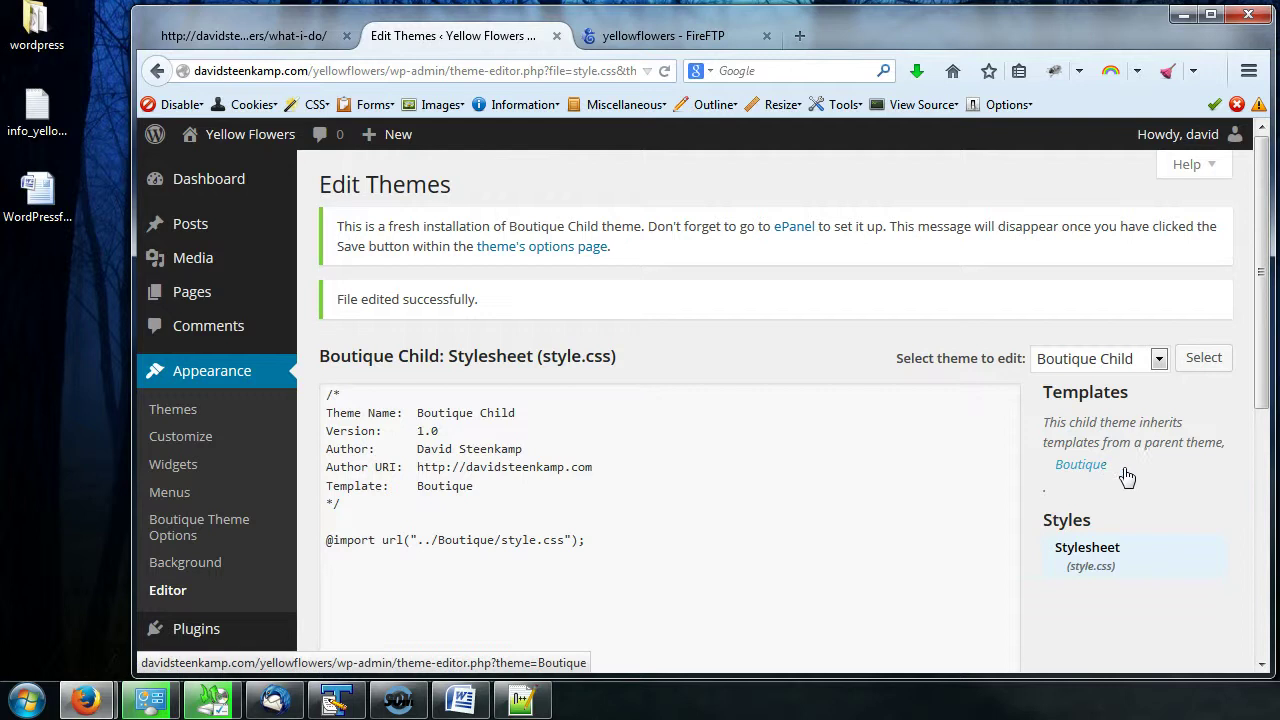
Choose Boutique in the 'Select theme to edit' list and load its files
{"action": "left_click_drag", "start_coordinate": [1042, 424], "coordinate": [1117, 445]}
{"action": "left_click", "coordinate": [1062, 442]}
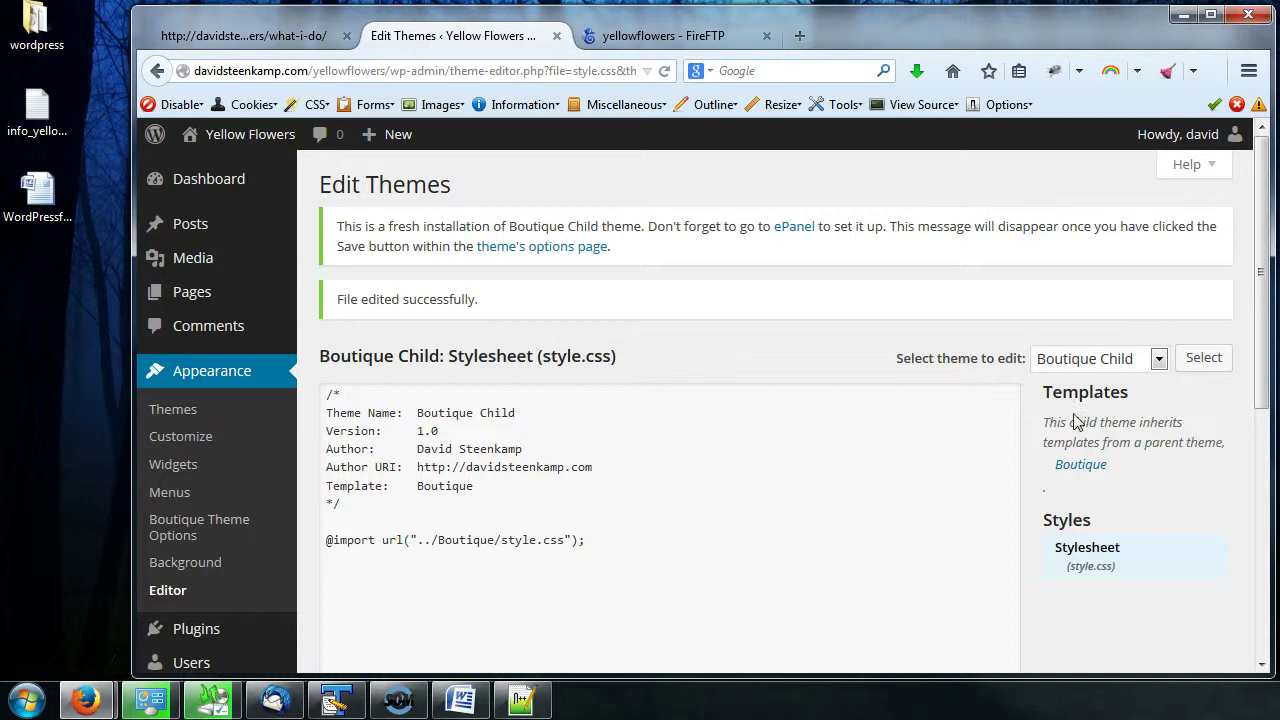
{"action": "left_click", "coordinate": [1158, 359]}
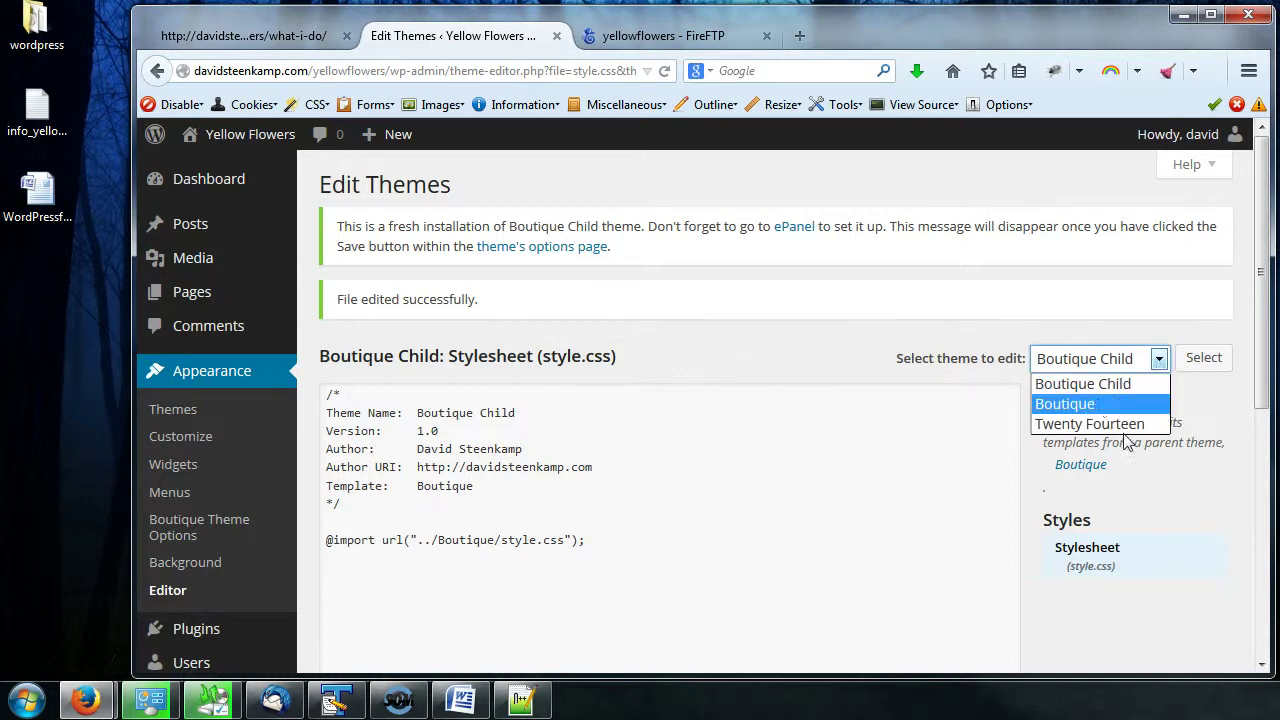
{"action": "left_click", "coordinate": [1099, 404]}
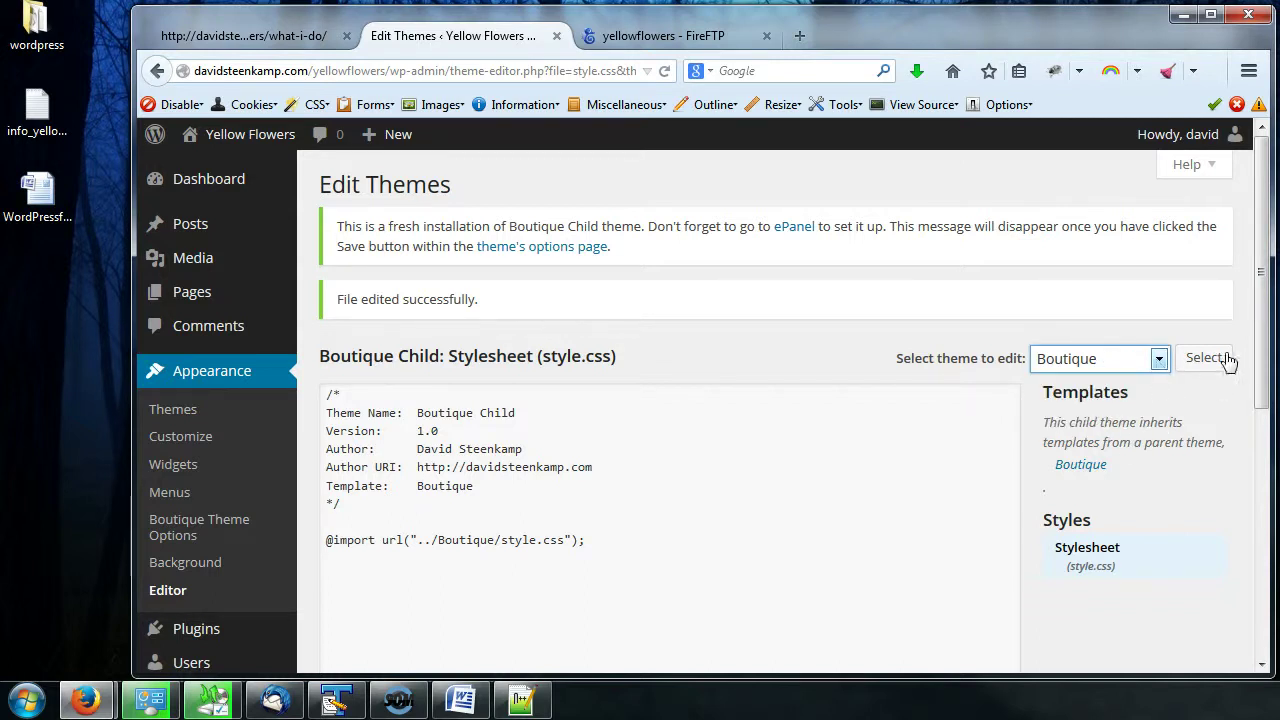
{"action": "mouse_move", "coordinate": [1258, 320]}
{"action": "left_mouse_down"}
{"action": "mouse_move", "coordinate": [1266, 400]}
{"action": "mouse_move", "coordinate": [1265, 326]}
{"action": "mouse_move", "coordinate": [1265, 340]}
{"action": "left_mouse_up"}
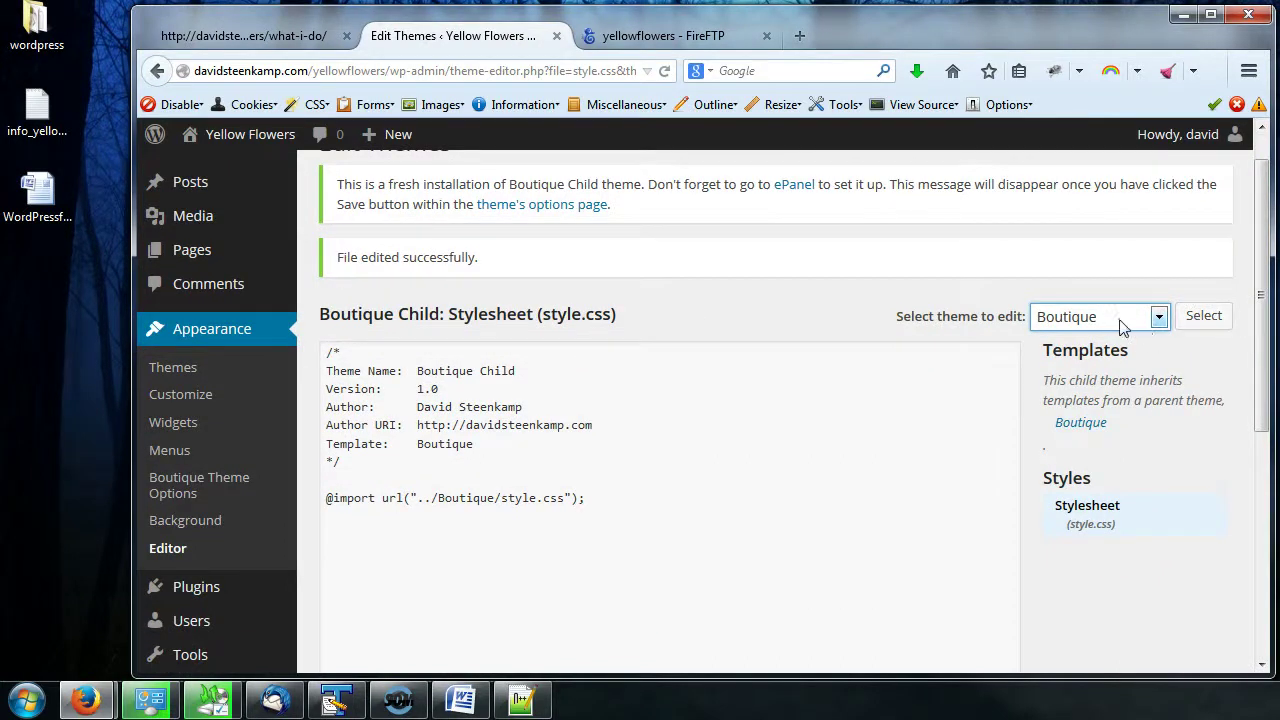
{"action": "left_click", "coordinate": [1200, 323]}
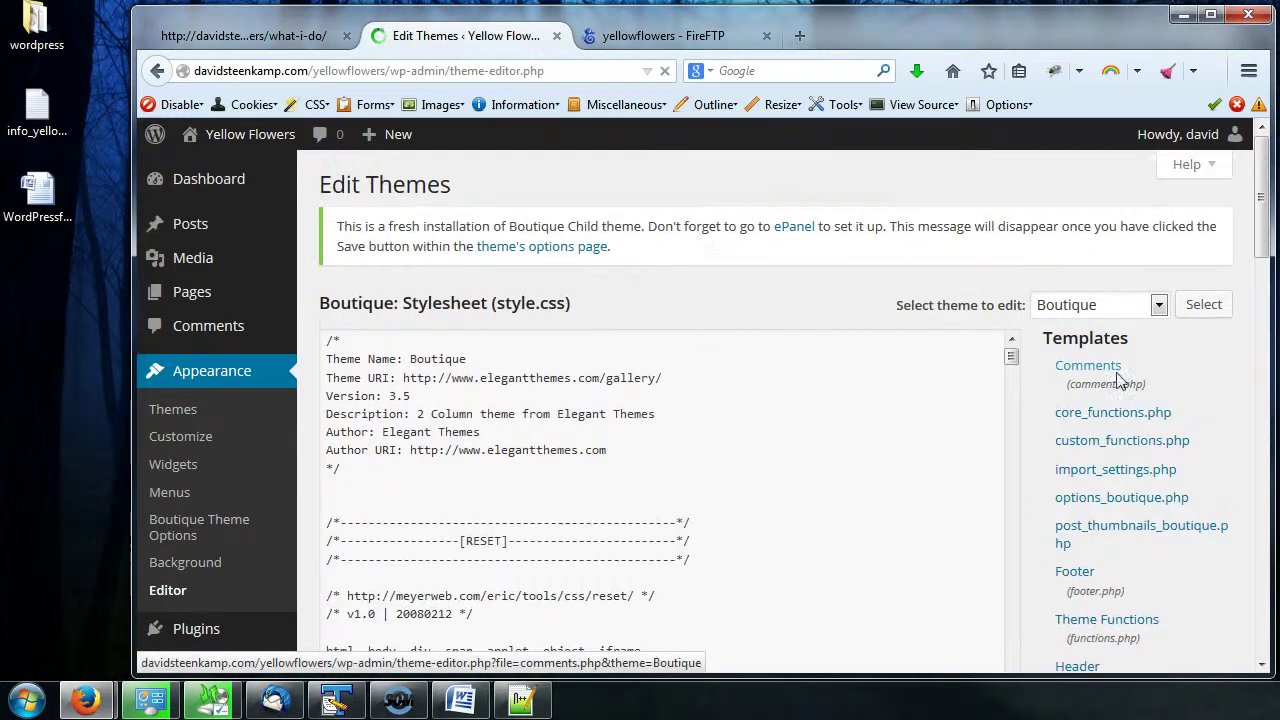
Scroll through the Boutique theme's Templates and Styles file list, keeping Boutique selected
{"action": "left_click_drag", "start_coordinate": [1259, 200], "coordinate": [1234, 606]}
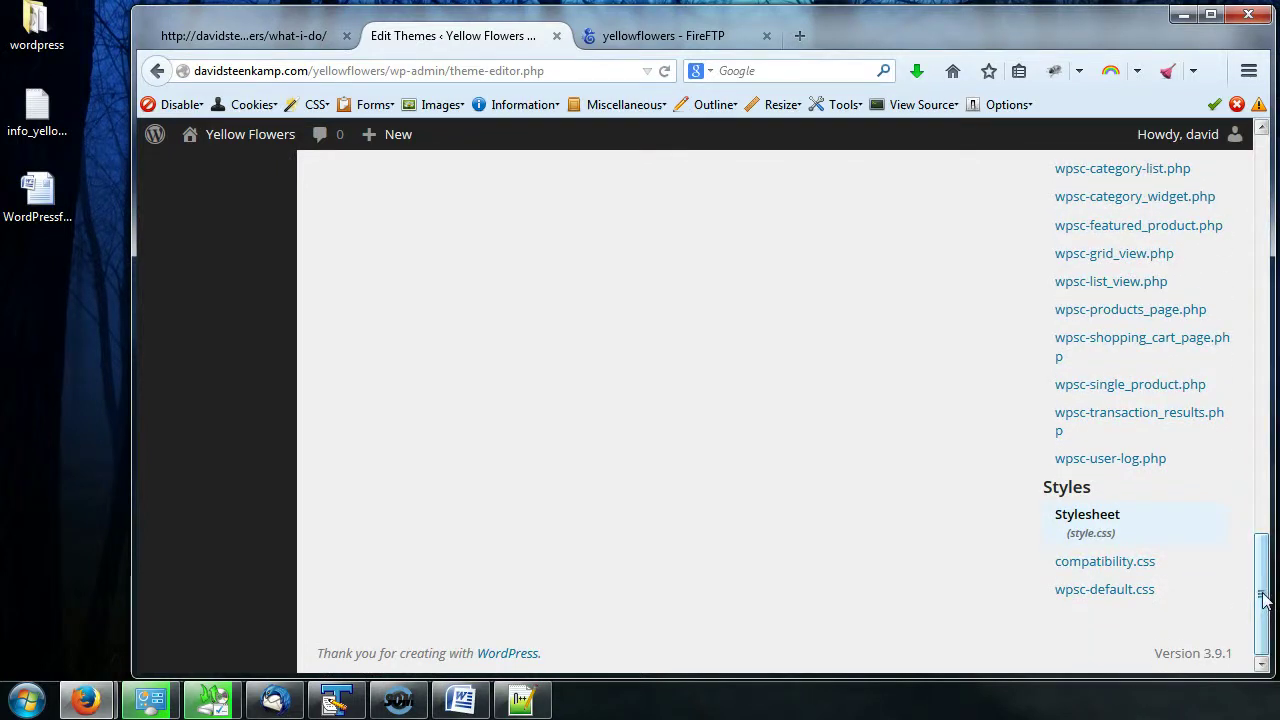
{"action": "left_click_drag", "start_coordinate": [1262, 598], "coordinate": [1271, 450]}
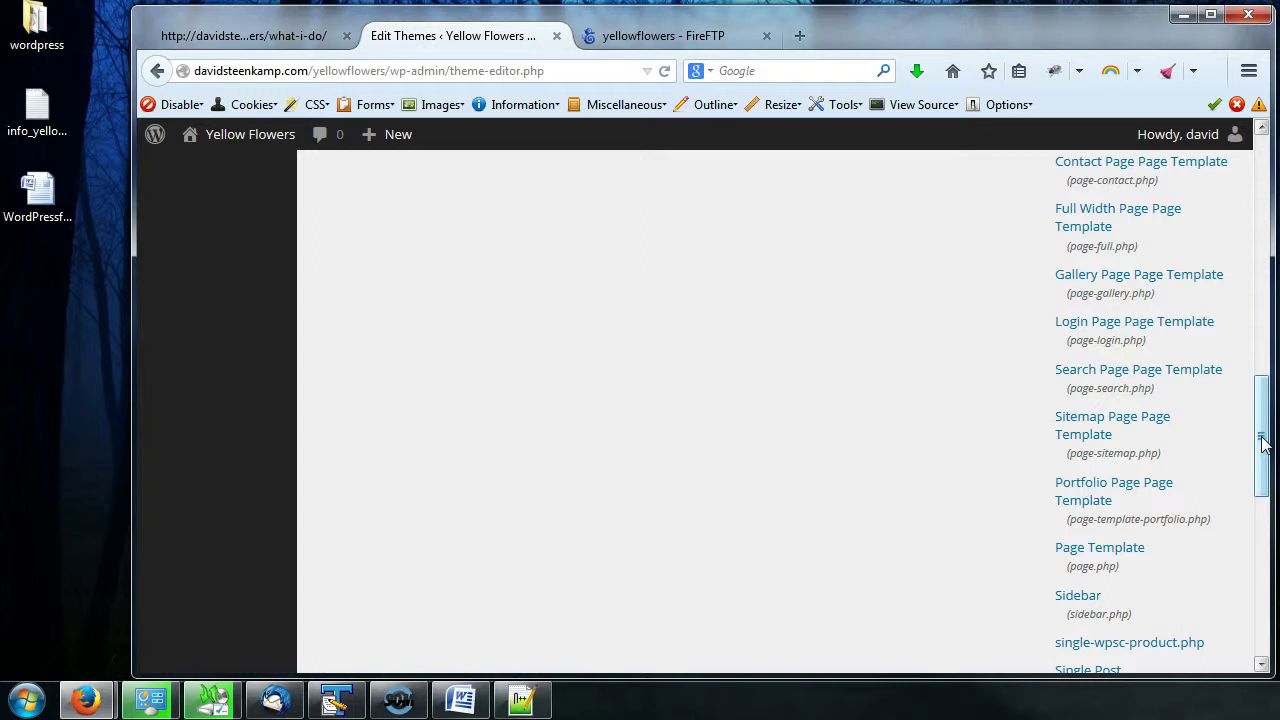
{"action": "left_click_drag", "start_coordinate": [1262, 445], "coordinate": [1264, 422]}
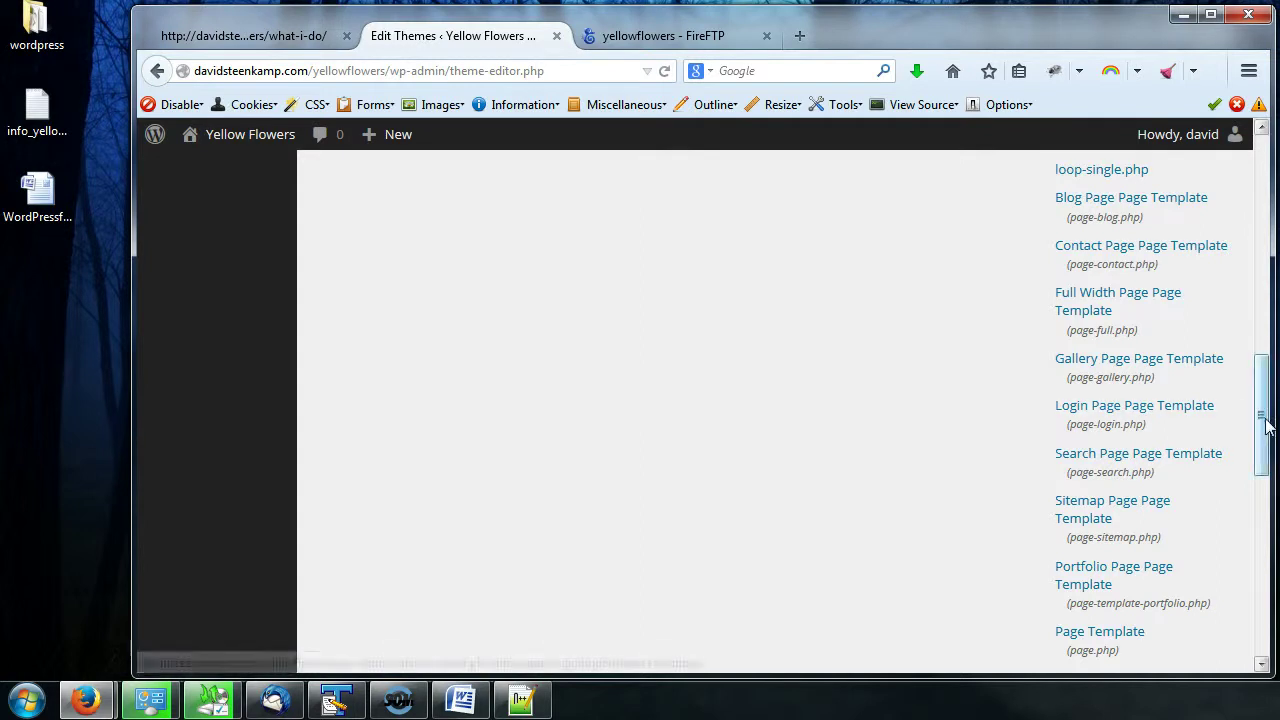
{"action": "left_click_drag", "start_coordinate": [1265, 409], "coordinate": [1240, 242]}
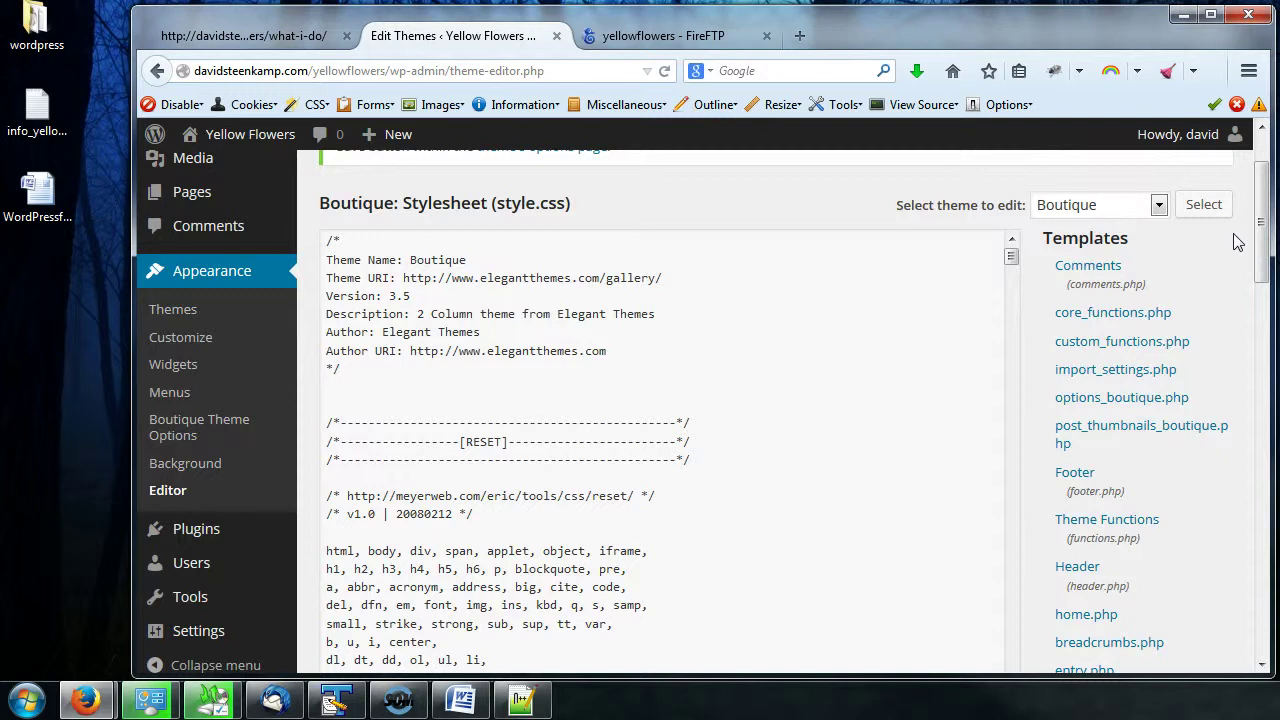
{"action": "left_click", "coordinate": [1158, 205]}
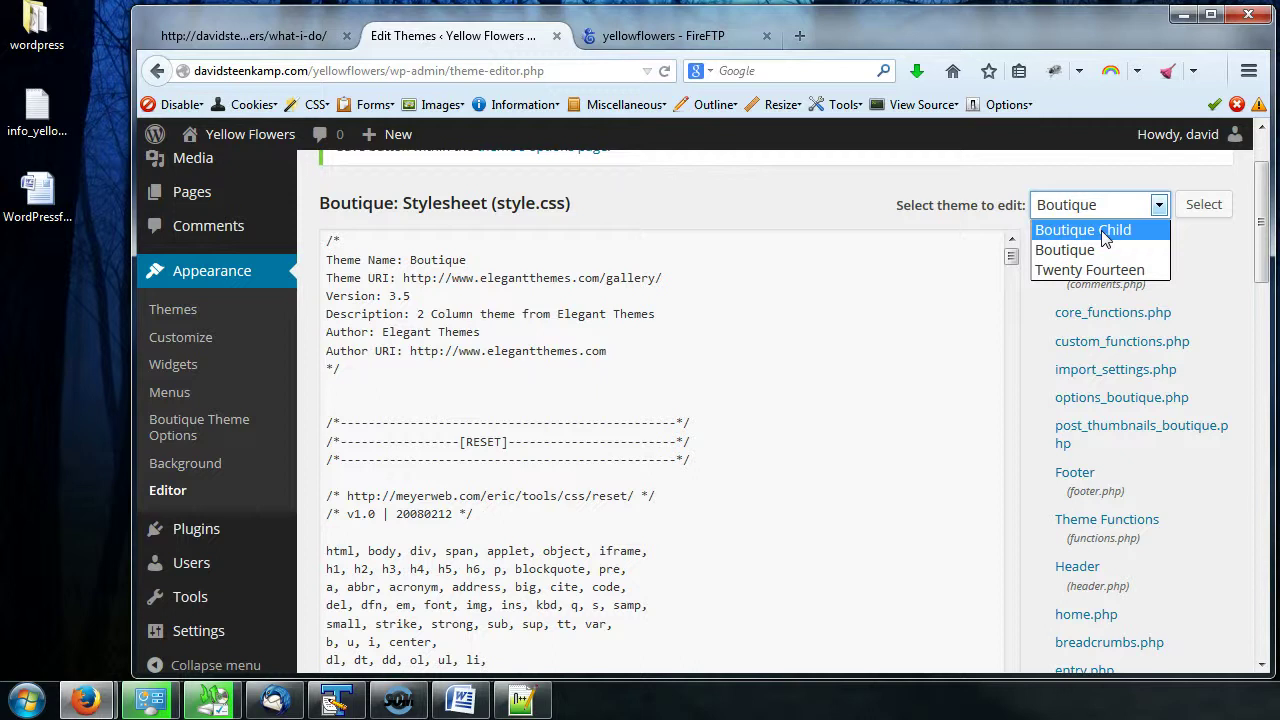
{"action": "left_click", "coordinate": [921, 214]}
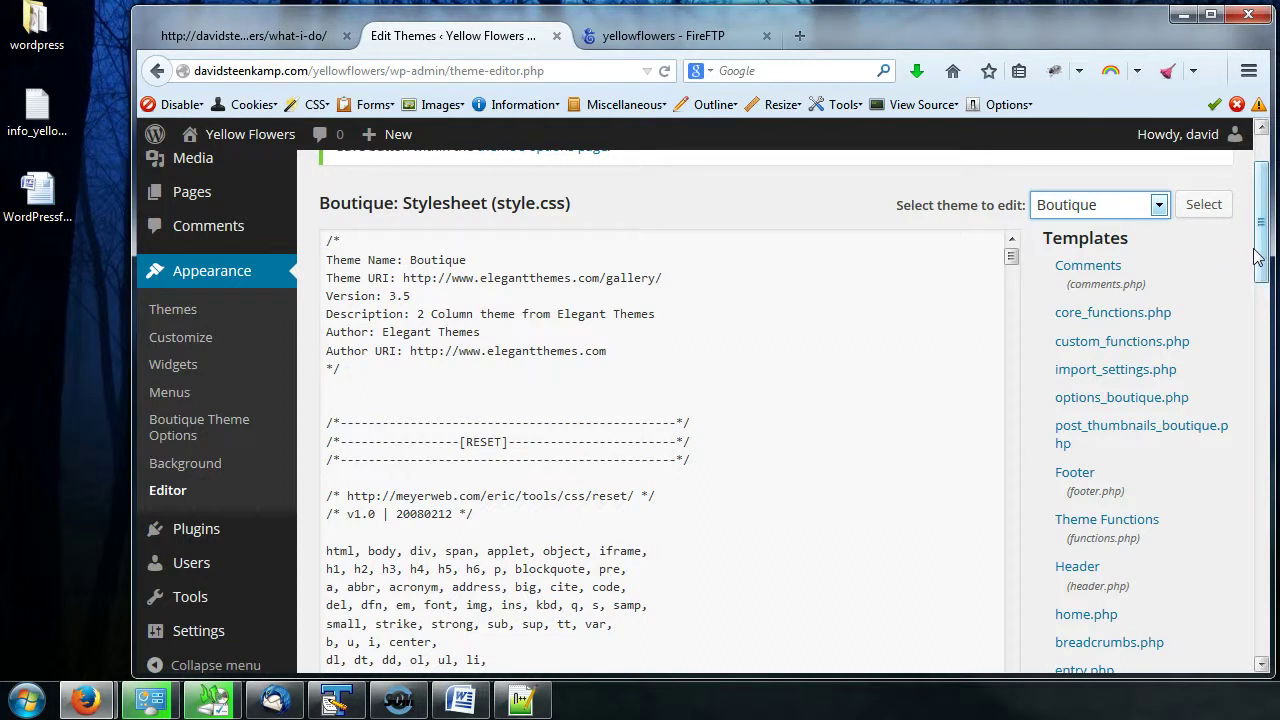
{"action": "mouse_move", "coordinate": [1262, 229]}
{"action": "left_mouse_down"}
{"action": "mouse_move", "coordinate": [1262, 251]}
{"action": "mouse_move", "coordinate": [1262, 192]}
{"action": "mouse_move", "coordinate": [1265, 253]}
{"action": "left_mouse_up"}
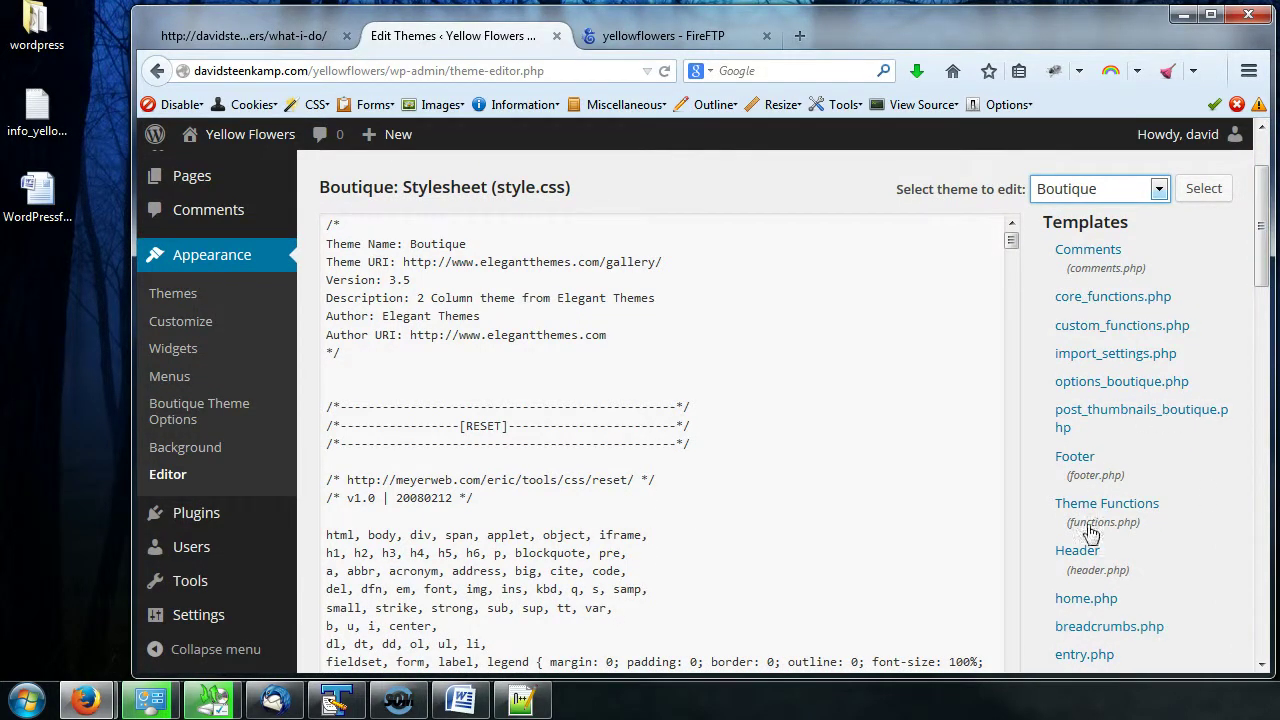
Scroll the live What I Do page down to its footer menu and credit line
{"action": "left_click", "coordinate": [265, 36]}
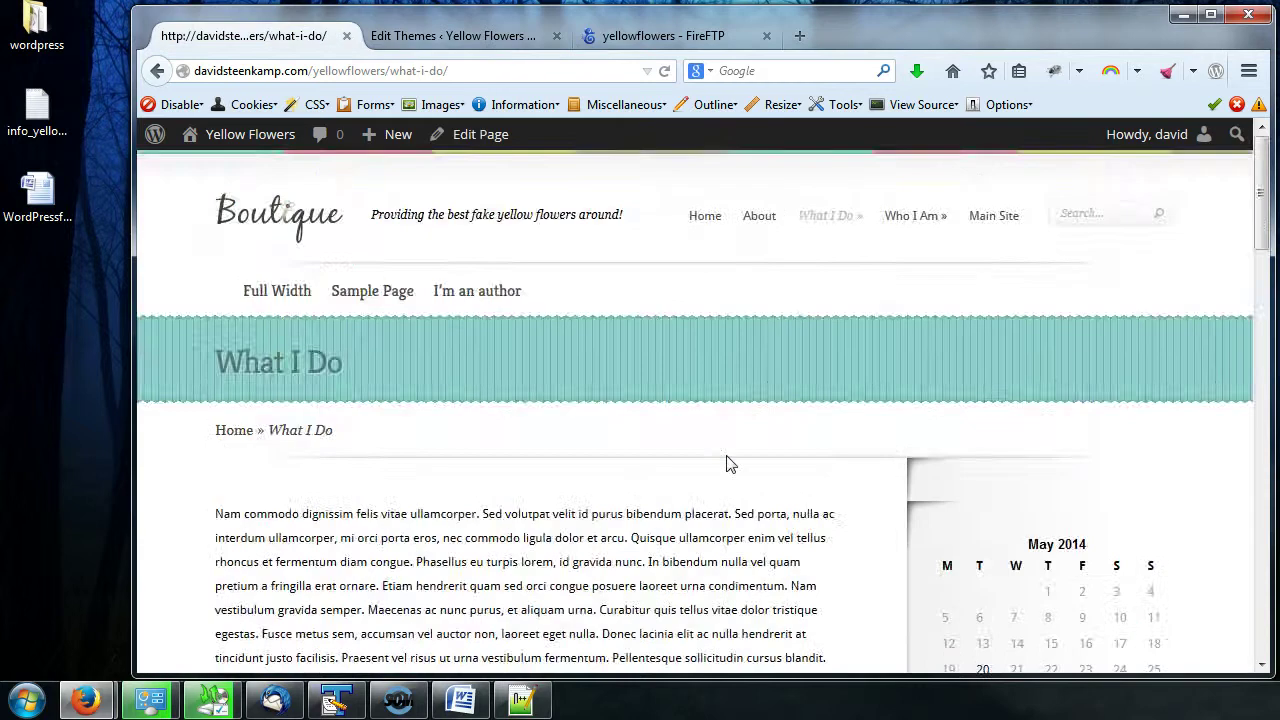
{"action": "scroll", "coordinate": [728, 460], "scroll_direction": "down", "scroll_amount": 5}
{"action": "scroll", "coordinate": [728, 457], "scroll_direction": "down", "scroll_amount": 8}
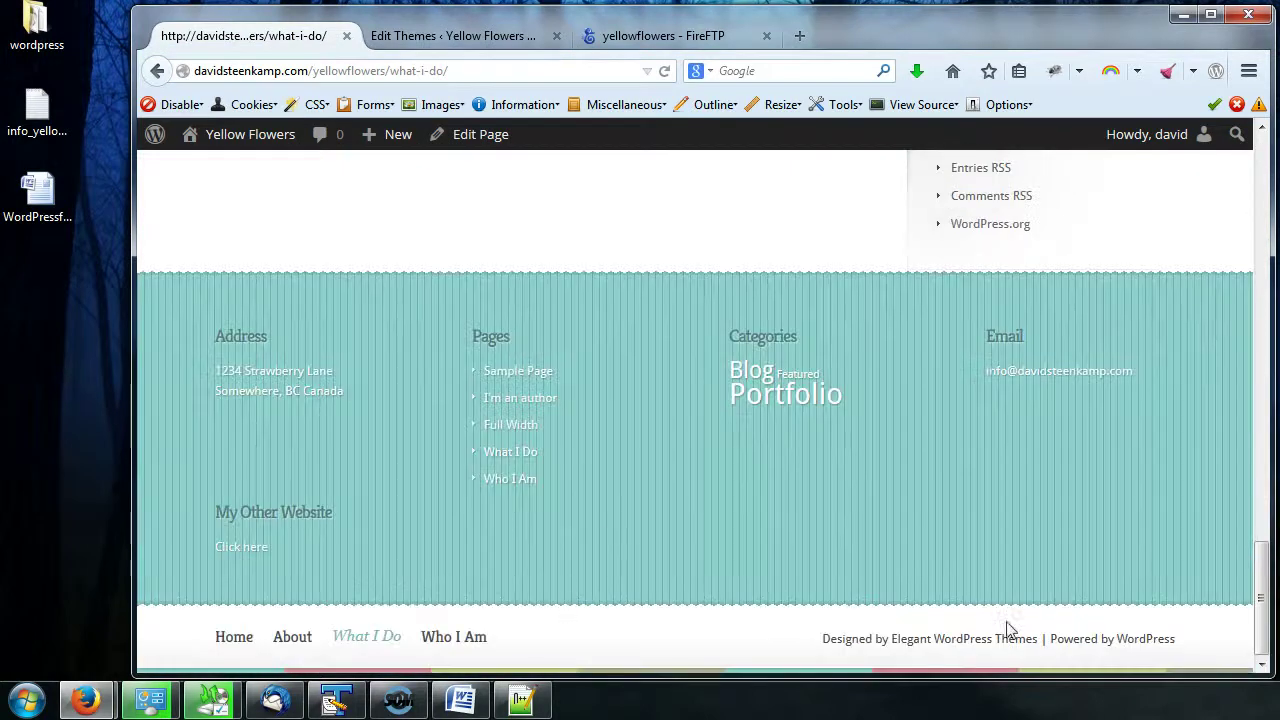
{"action": "left_click_drag", "start_coordinate": [1199, 647], "coordinate": [822, 652]}
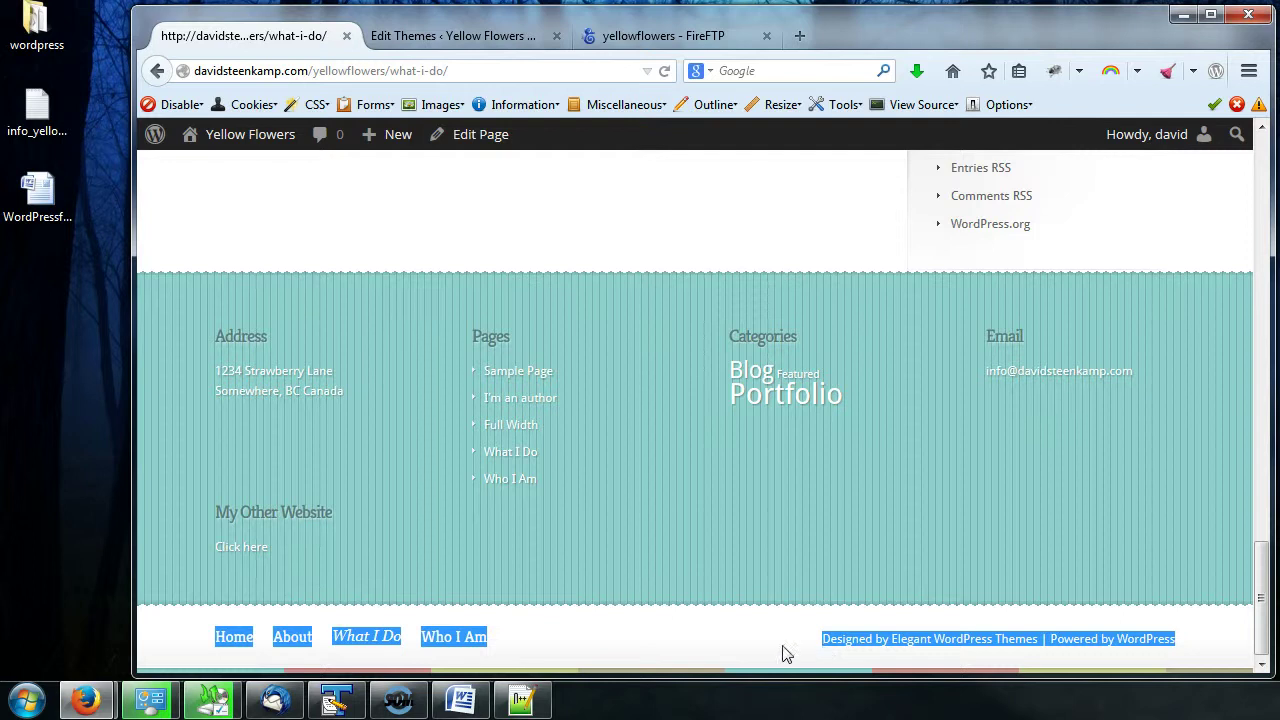
{"action": "left_click", "coordinate": [786, 653]}
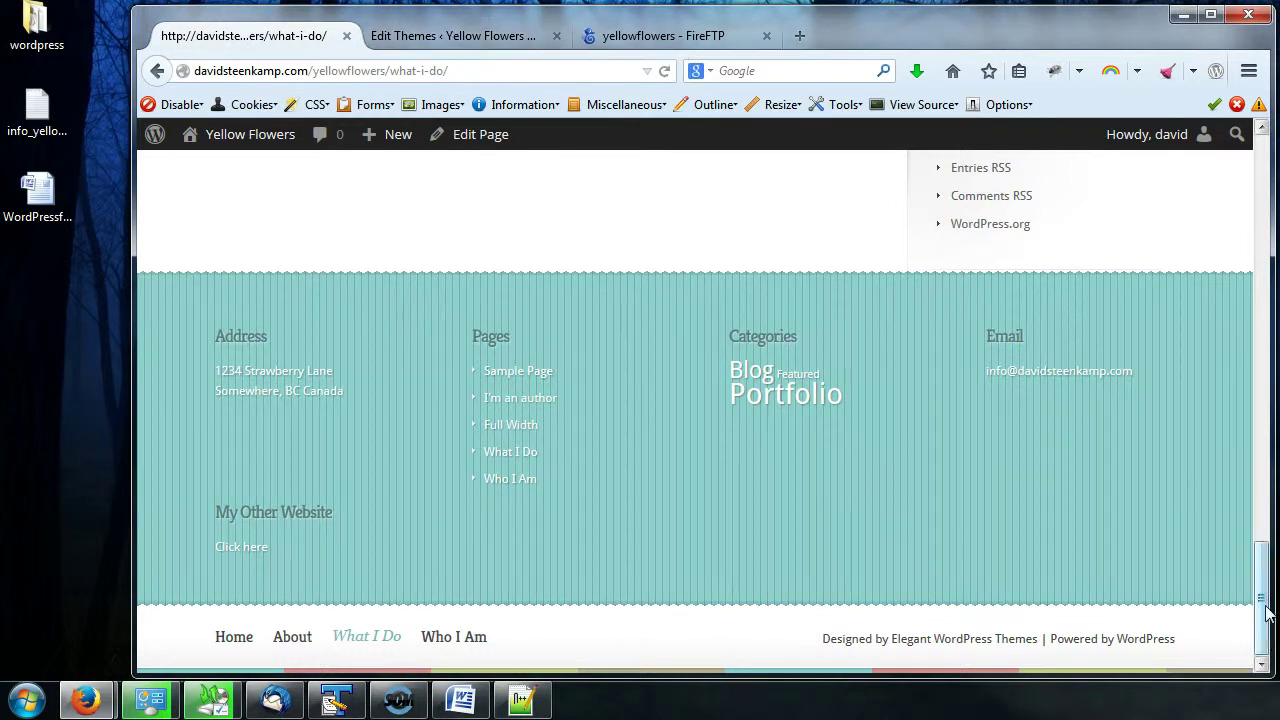
Scroll back up and go to the Yellow Flowers home page
{"action": "left_click_drag", "start_coordinate": [1263, 525], "coordinate": [1262, 150]}
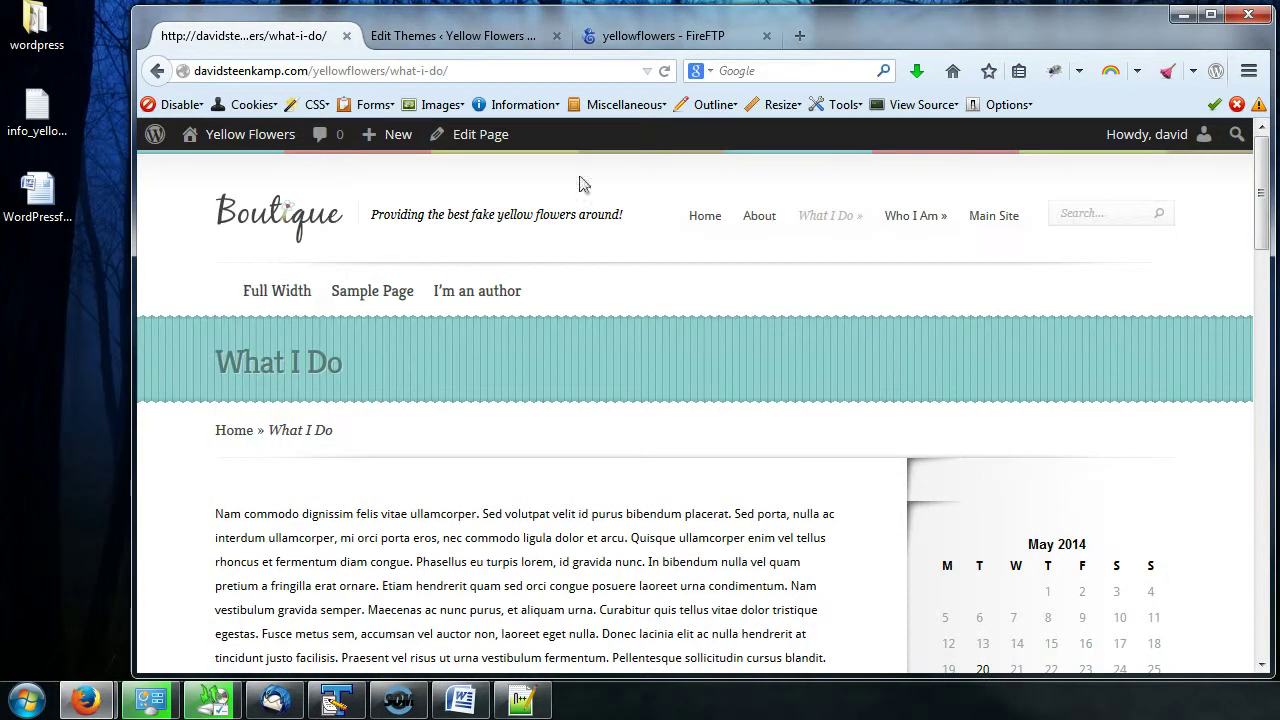
{"action": "left_click_drag", "start_coordinate": [1262, 200], "coordinate": [663, 229]}
{"action": "left_click", "coordinate": [693, 220]}
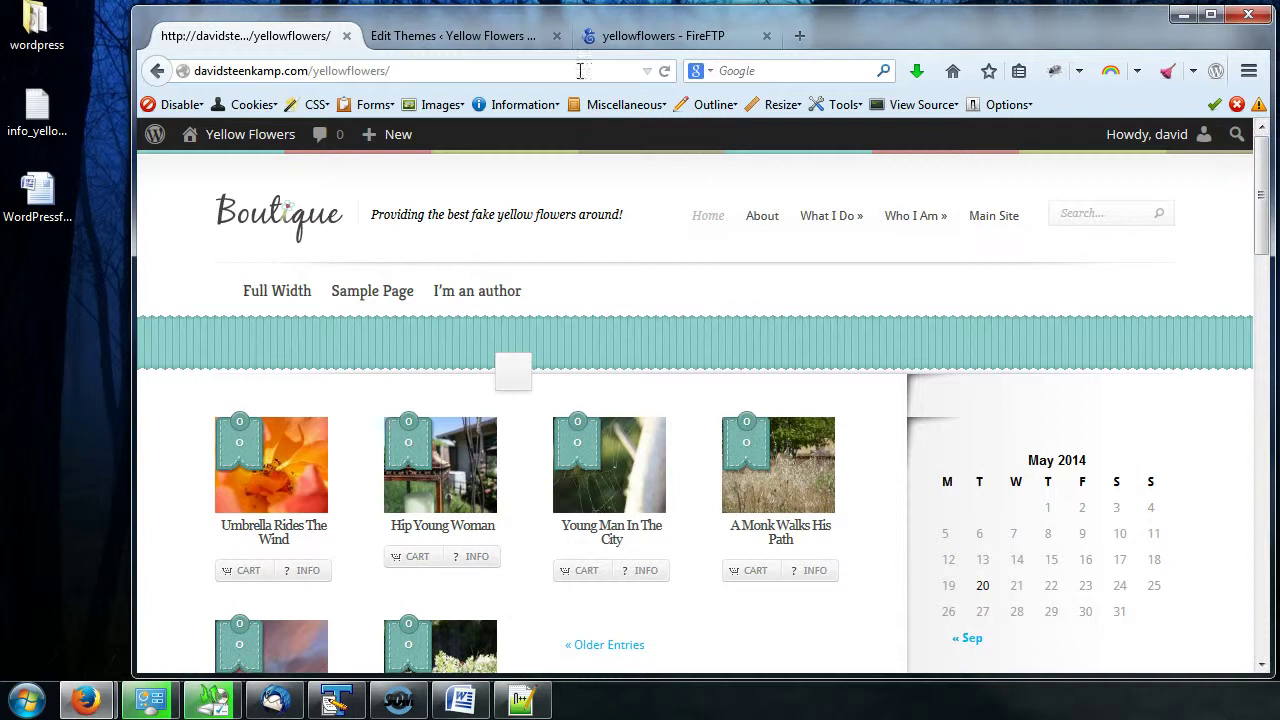
{"action": "left_click", "coordinate": [480, 38]}
{"action": "left_click_drag", "start_coordinate": [1258, 240], "coordinate": [1262, 469]}
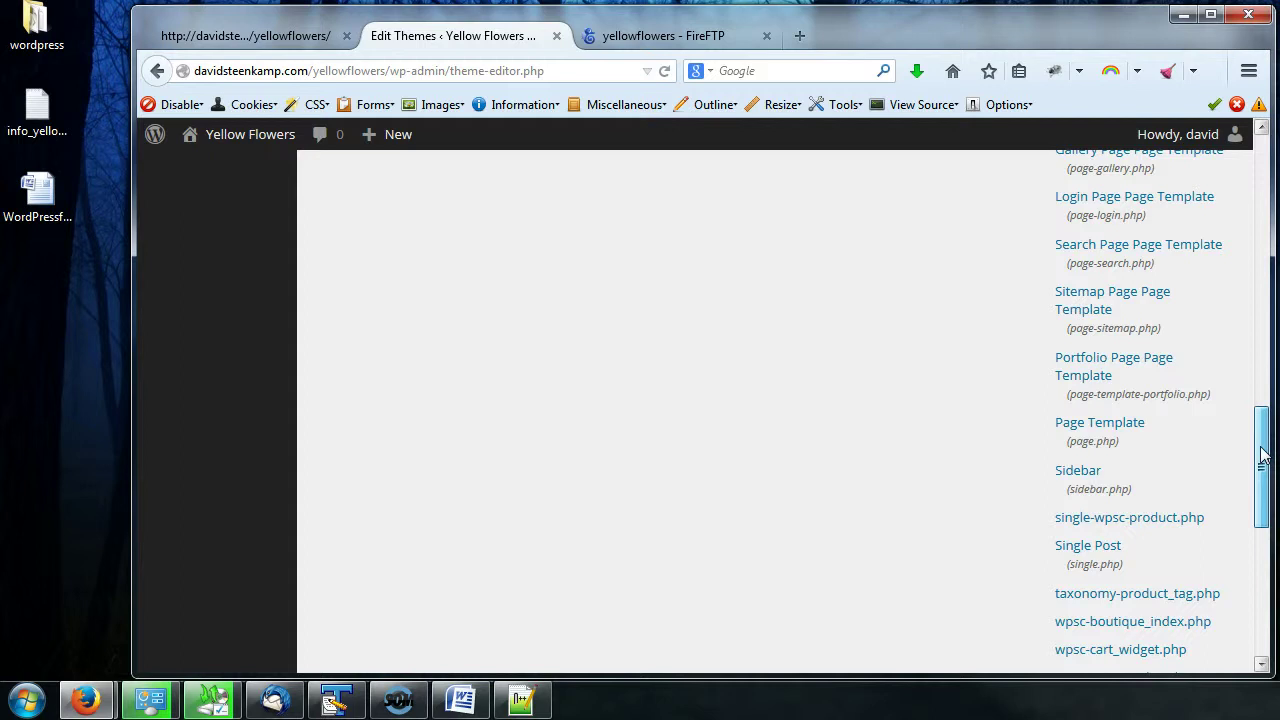
{"action": "left_click_drag", "start_coordinate": [1264, 455], "coordinate": [1264, 464]}
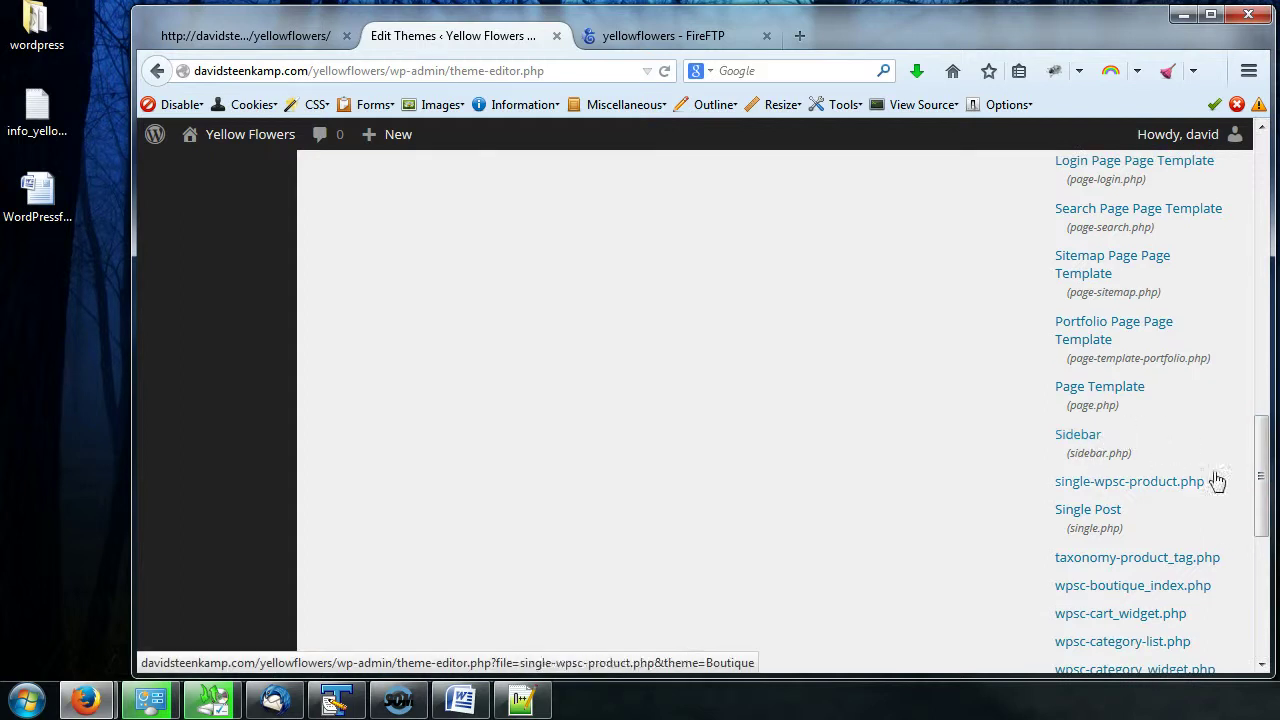
{"action": "left_click", "coordinate": [245, 35]}
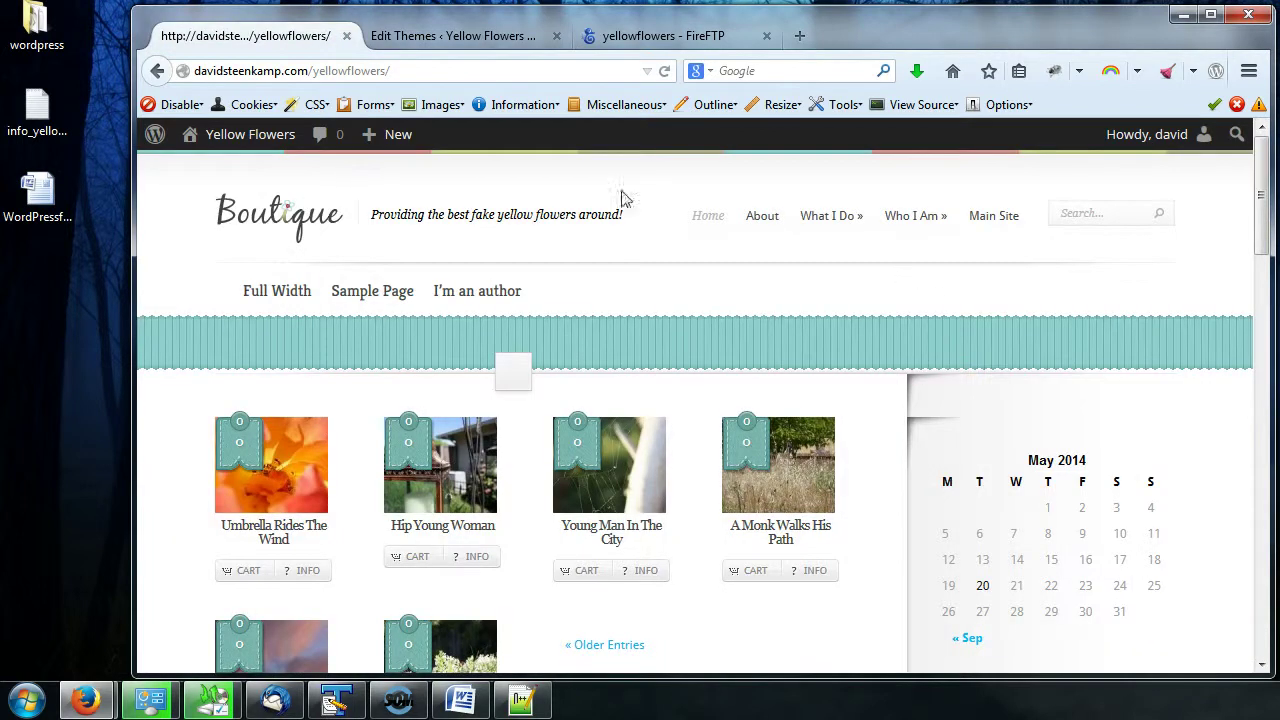
{"action": "left_click_drag", "start_coordinate": [1265, 205], "coordinate": [1265, 590]}
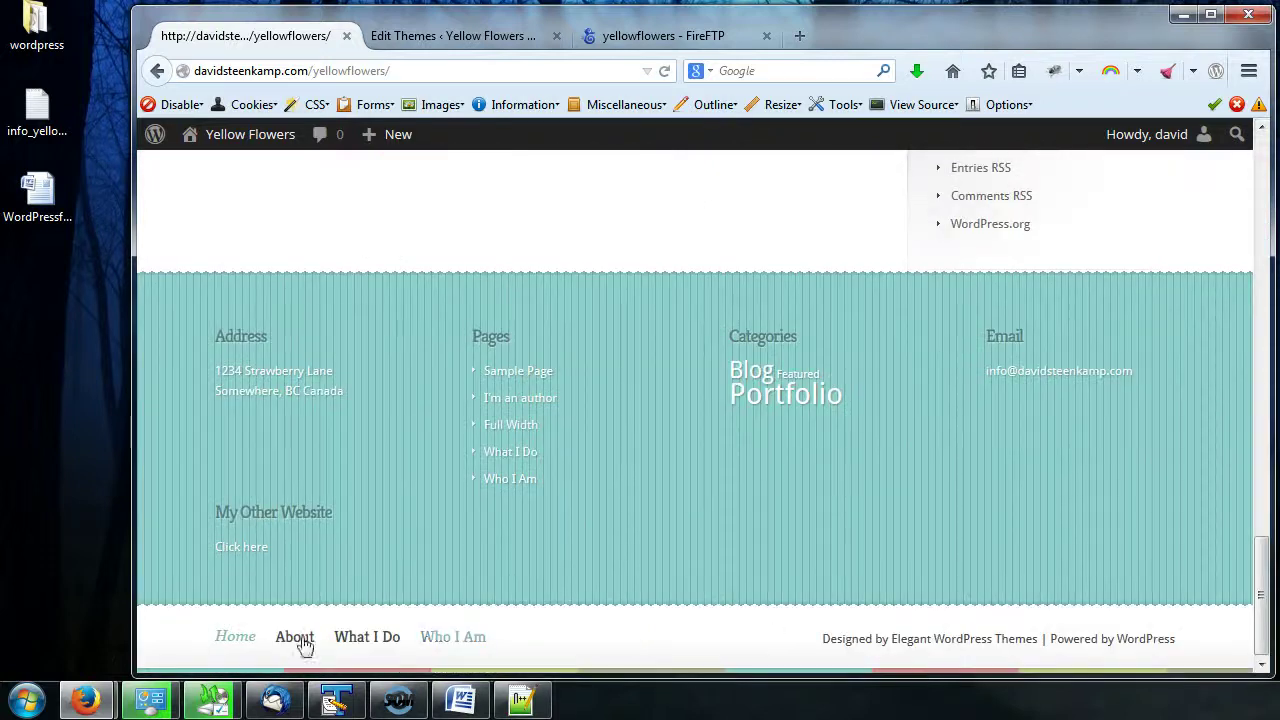